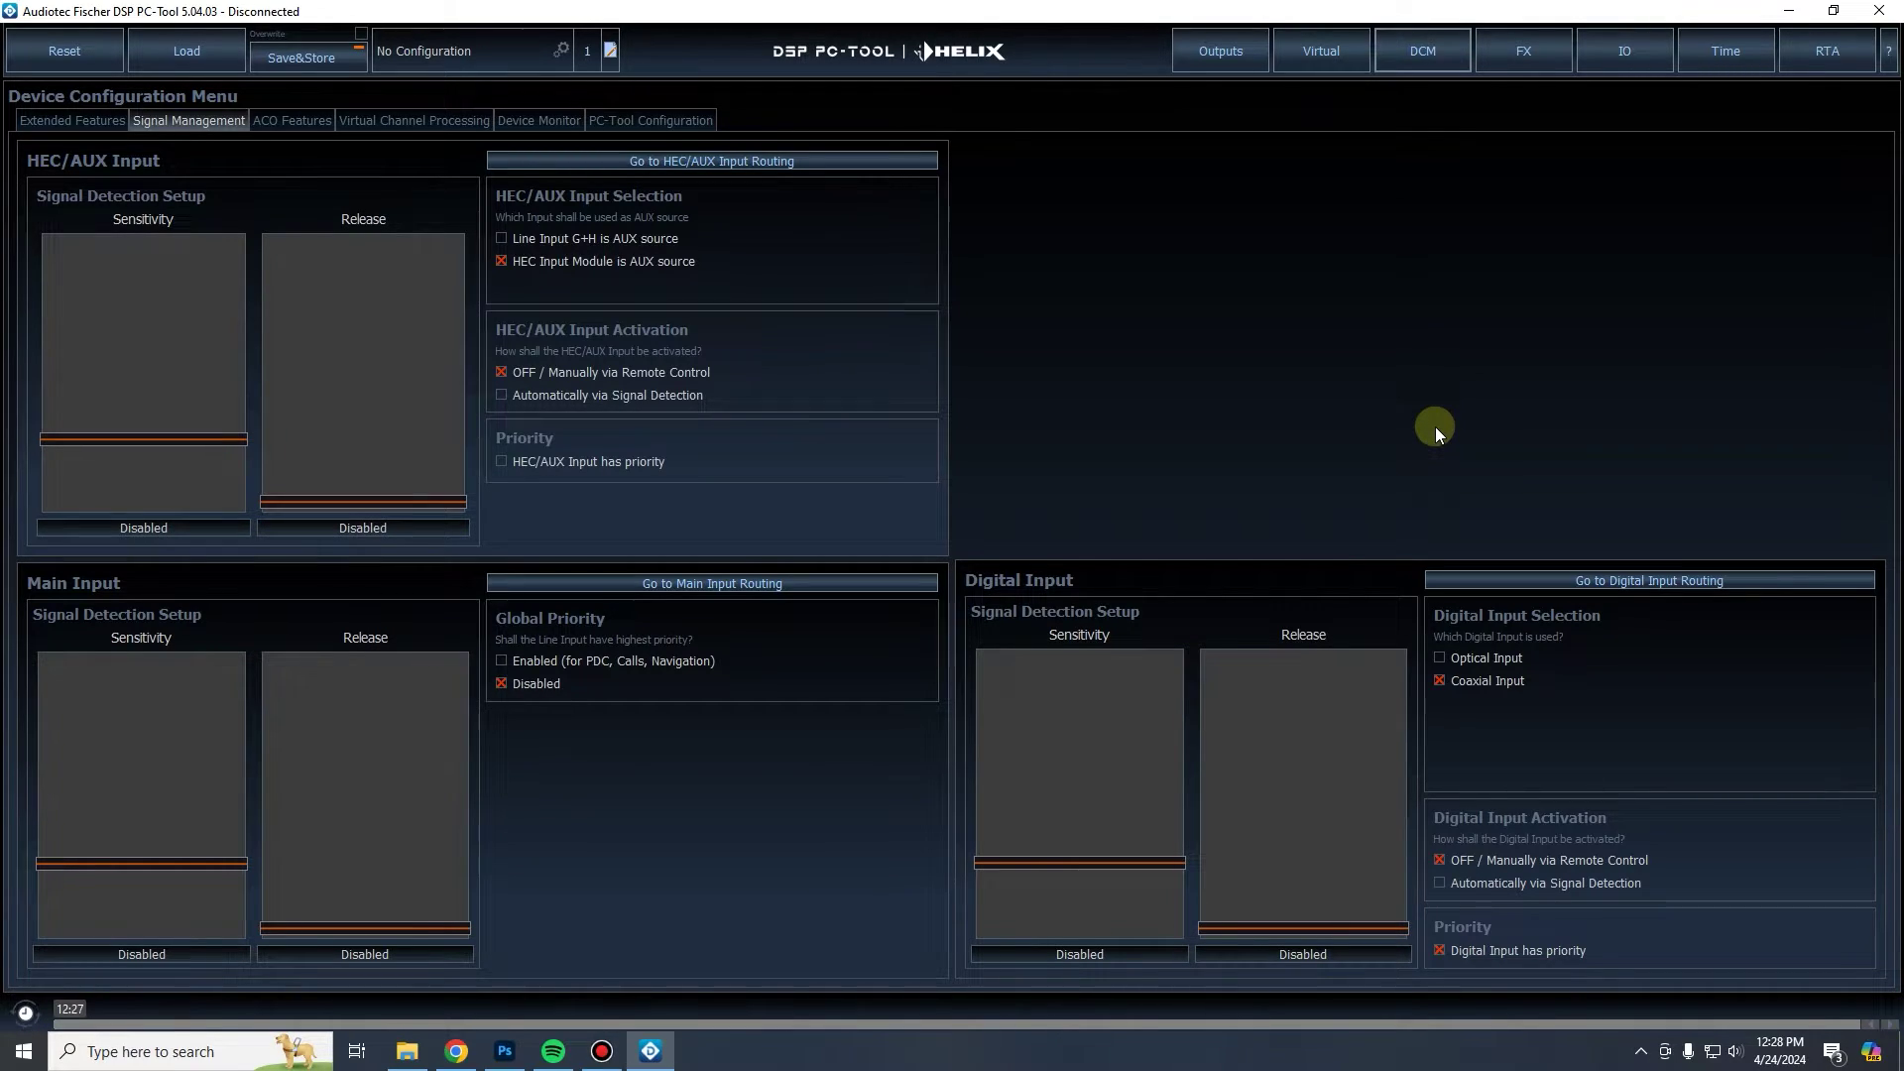
Step: Review the IO routing and Outputs filter pages, returning to Signal Management each time
click(1608, 58)
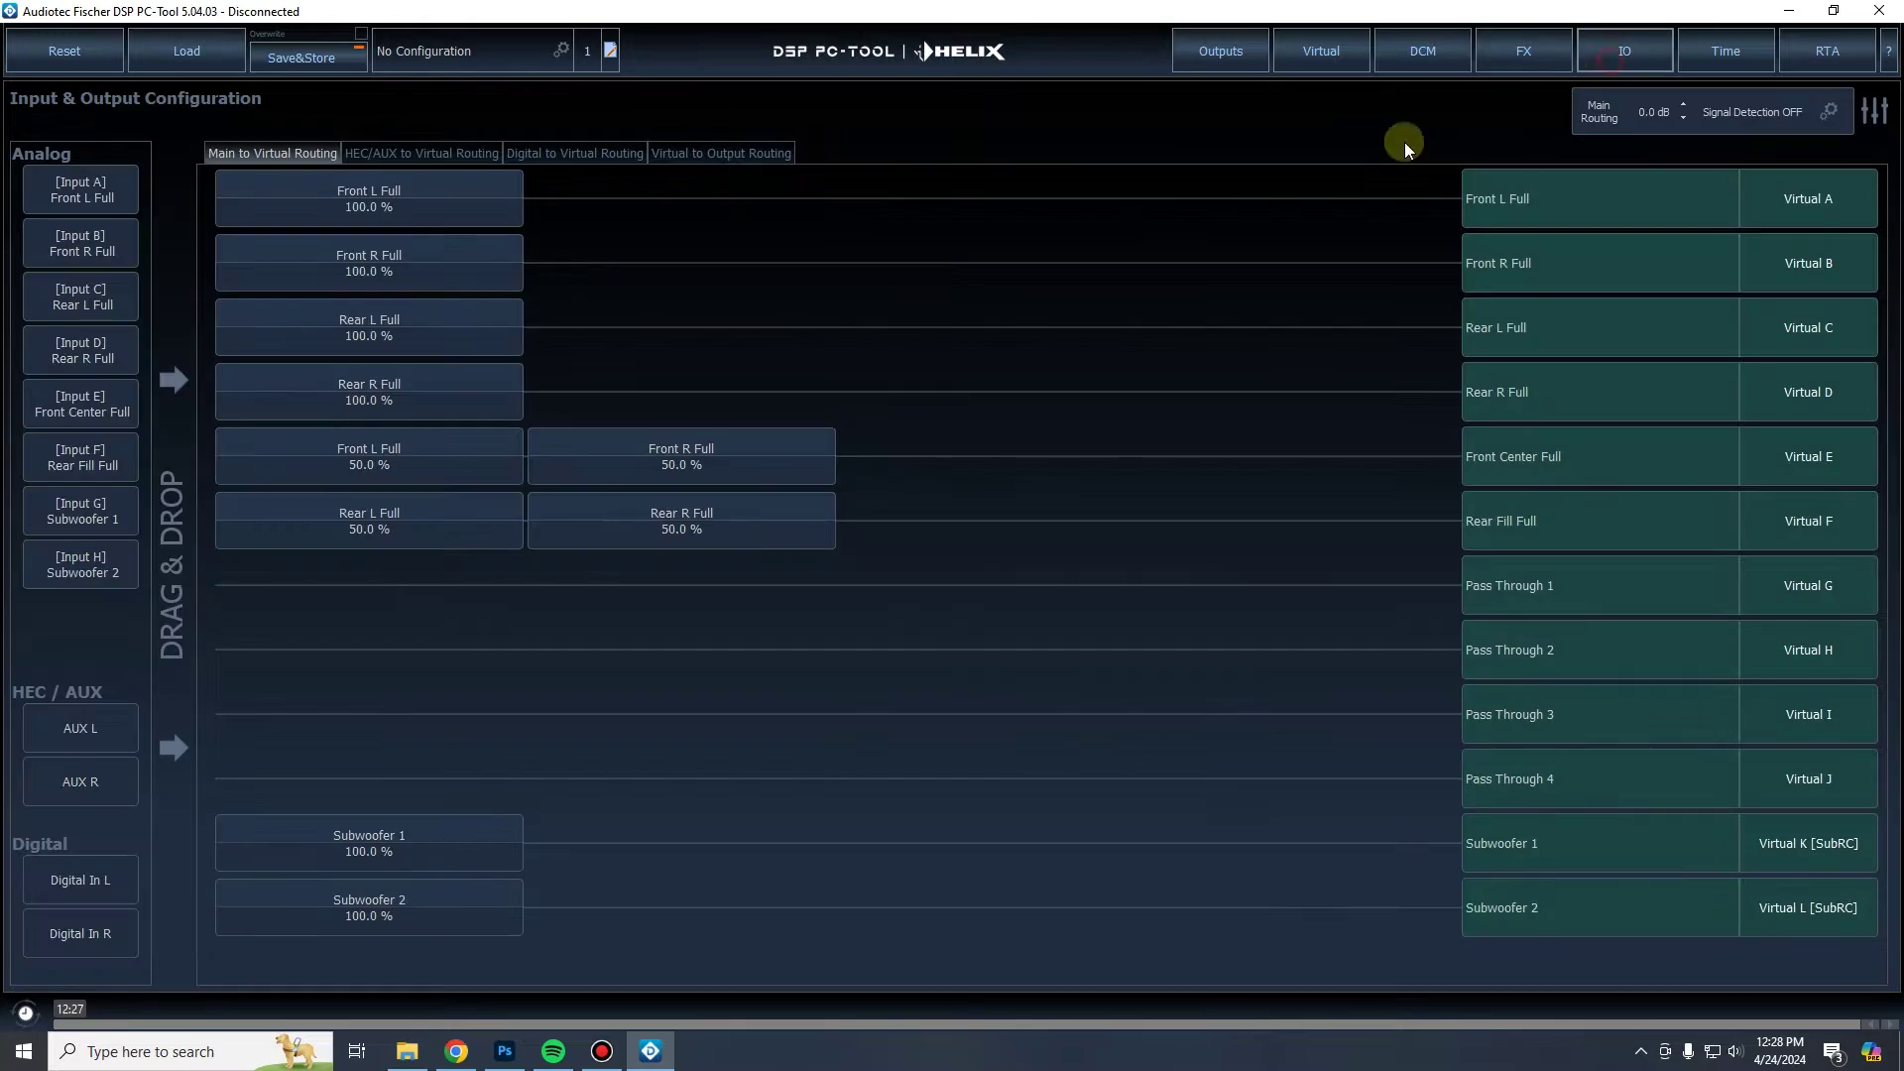
click(1444, 56)
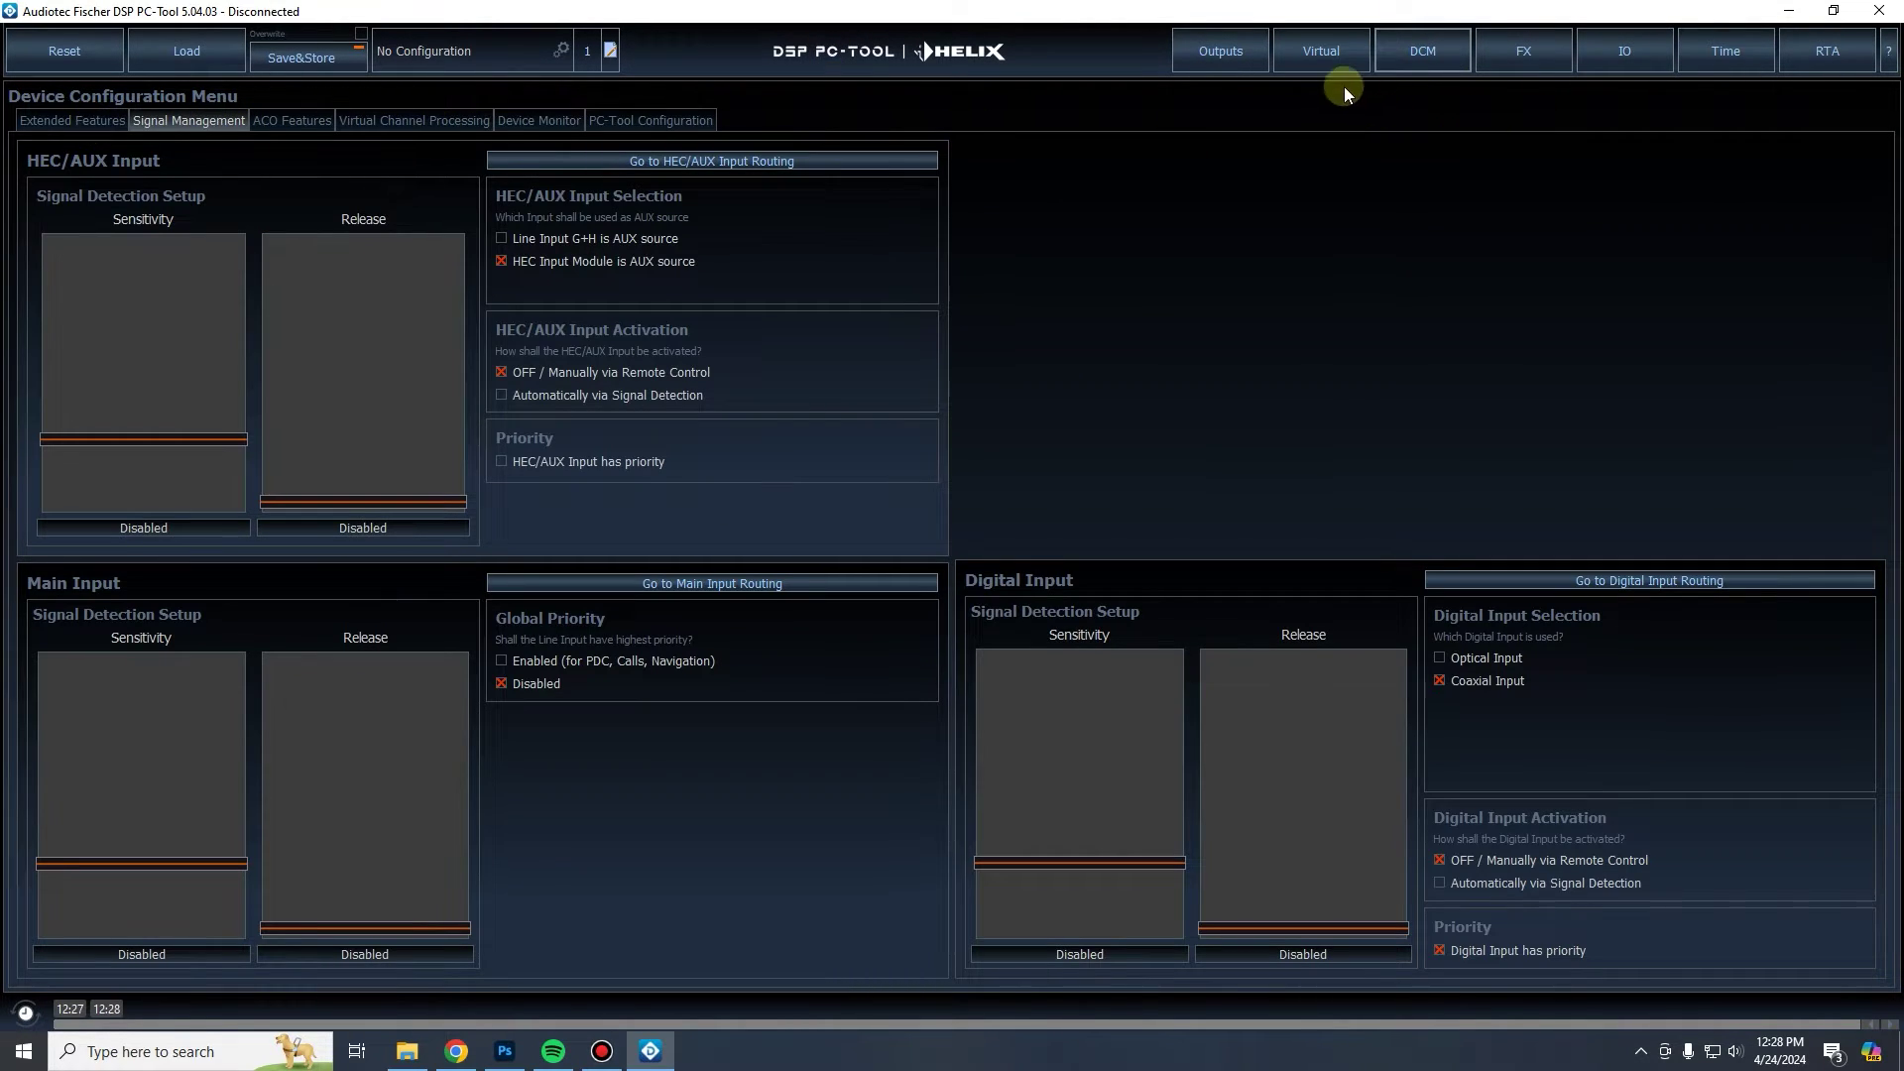
click(1251, 54)
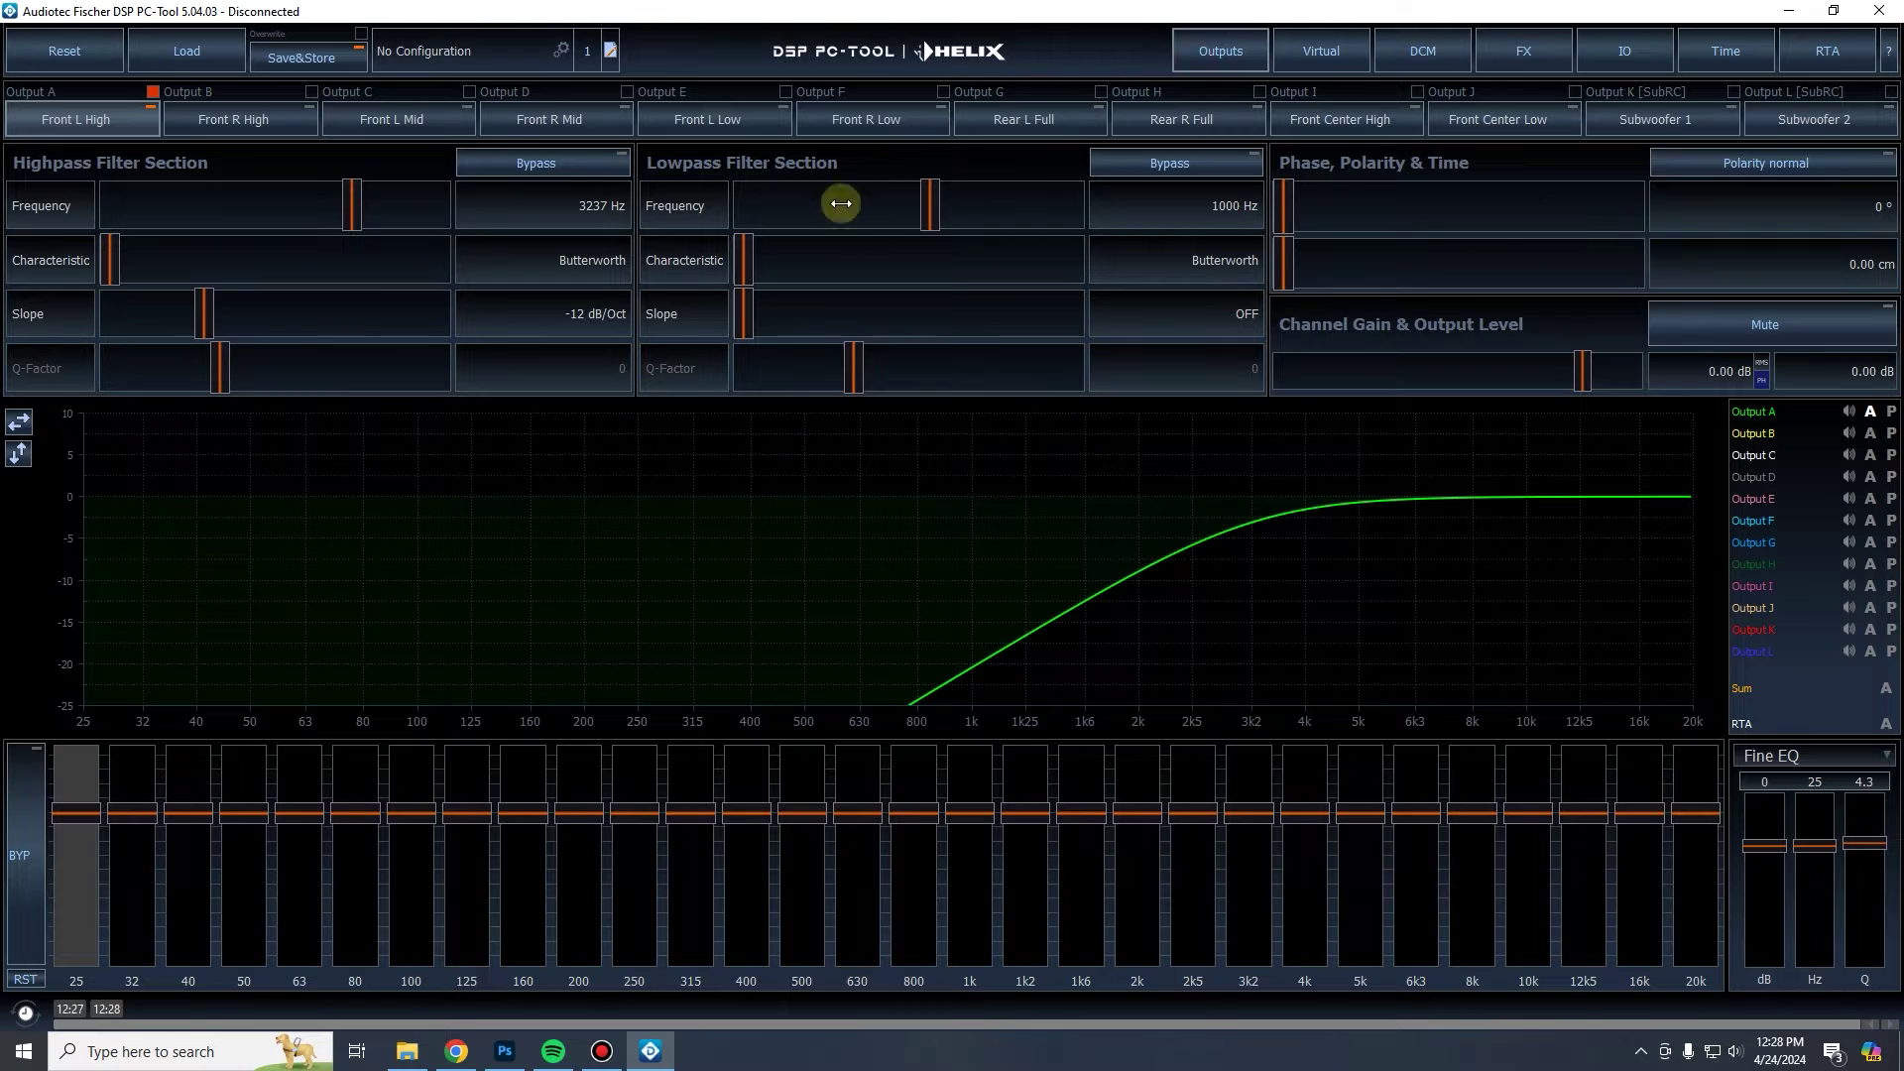
click(1435, 57)
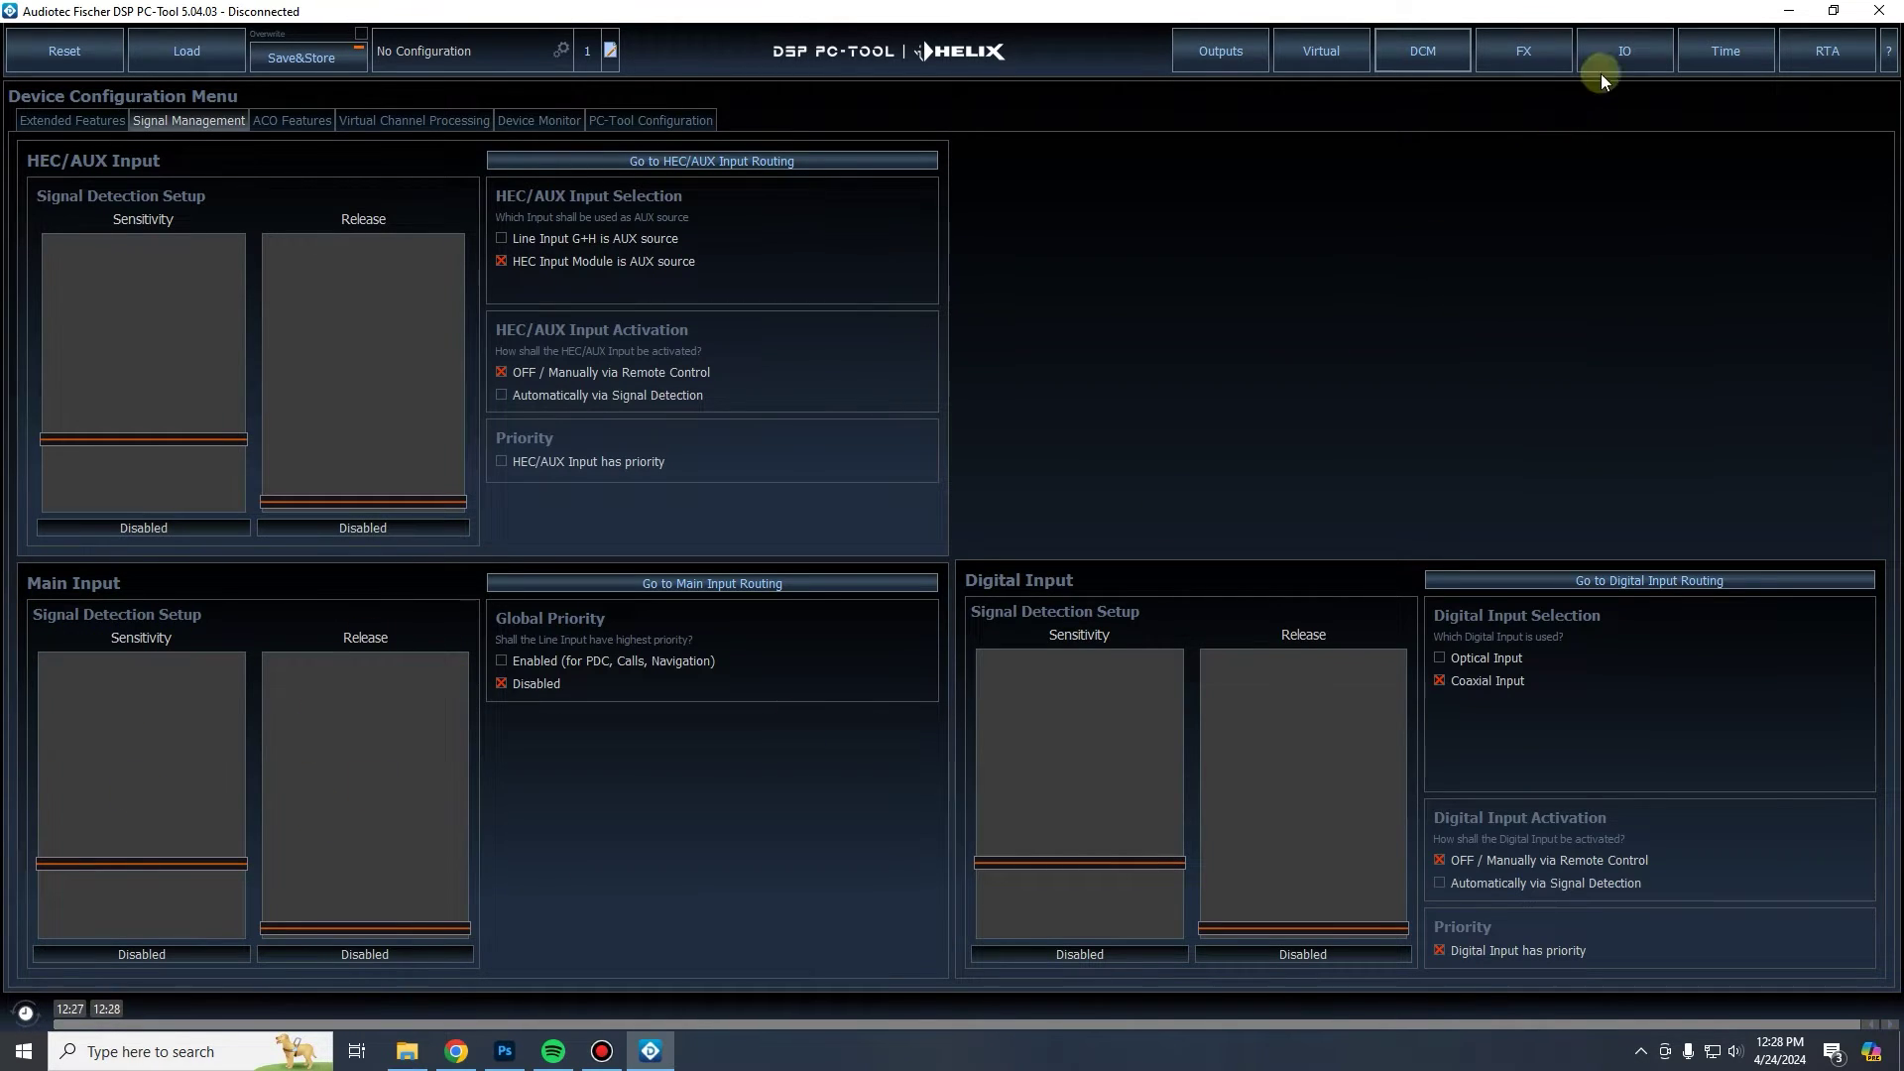
click(1620, 47)
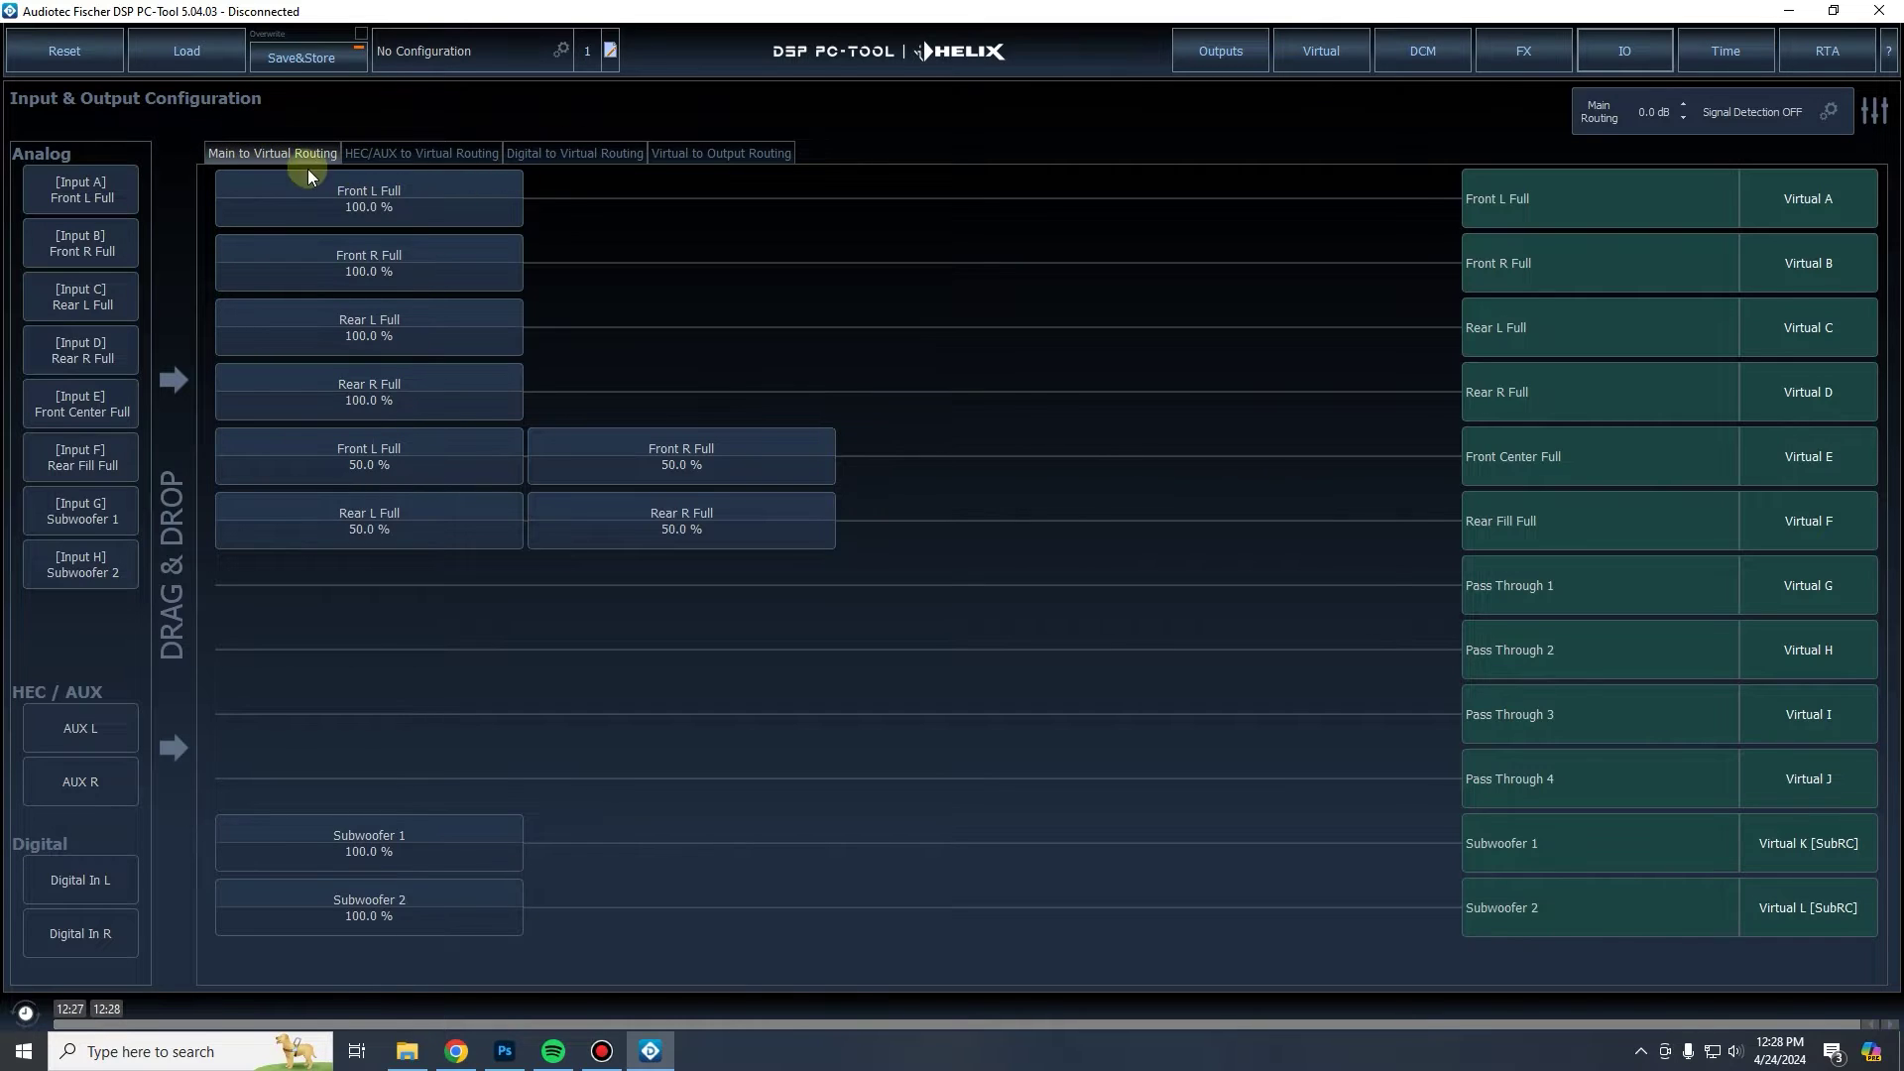
click(1417, 44)
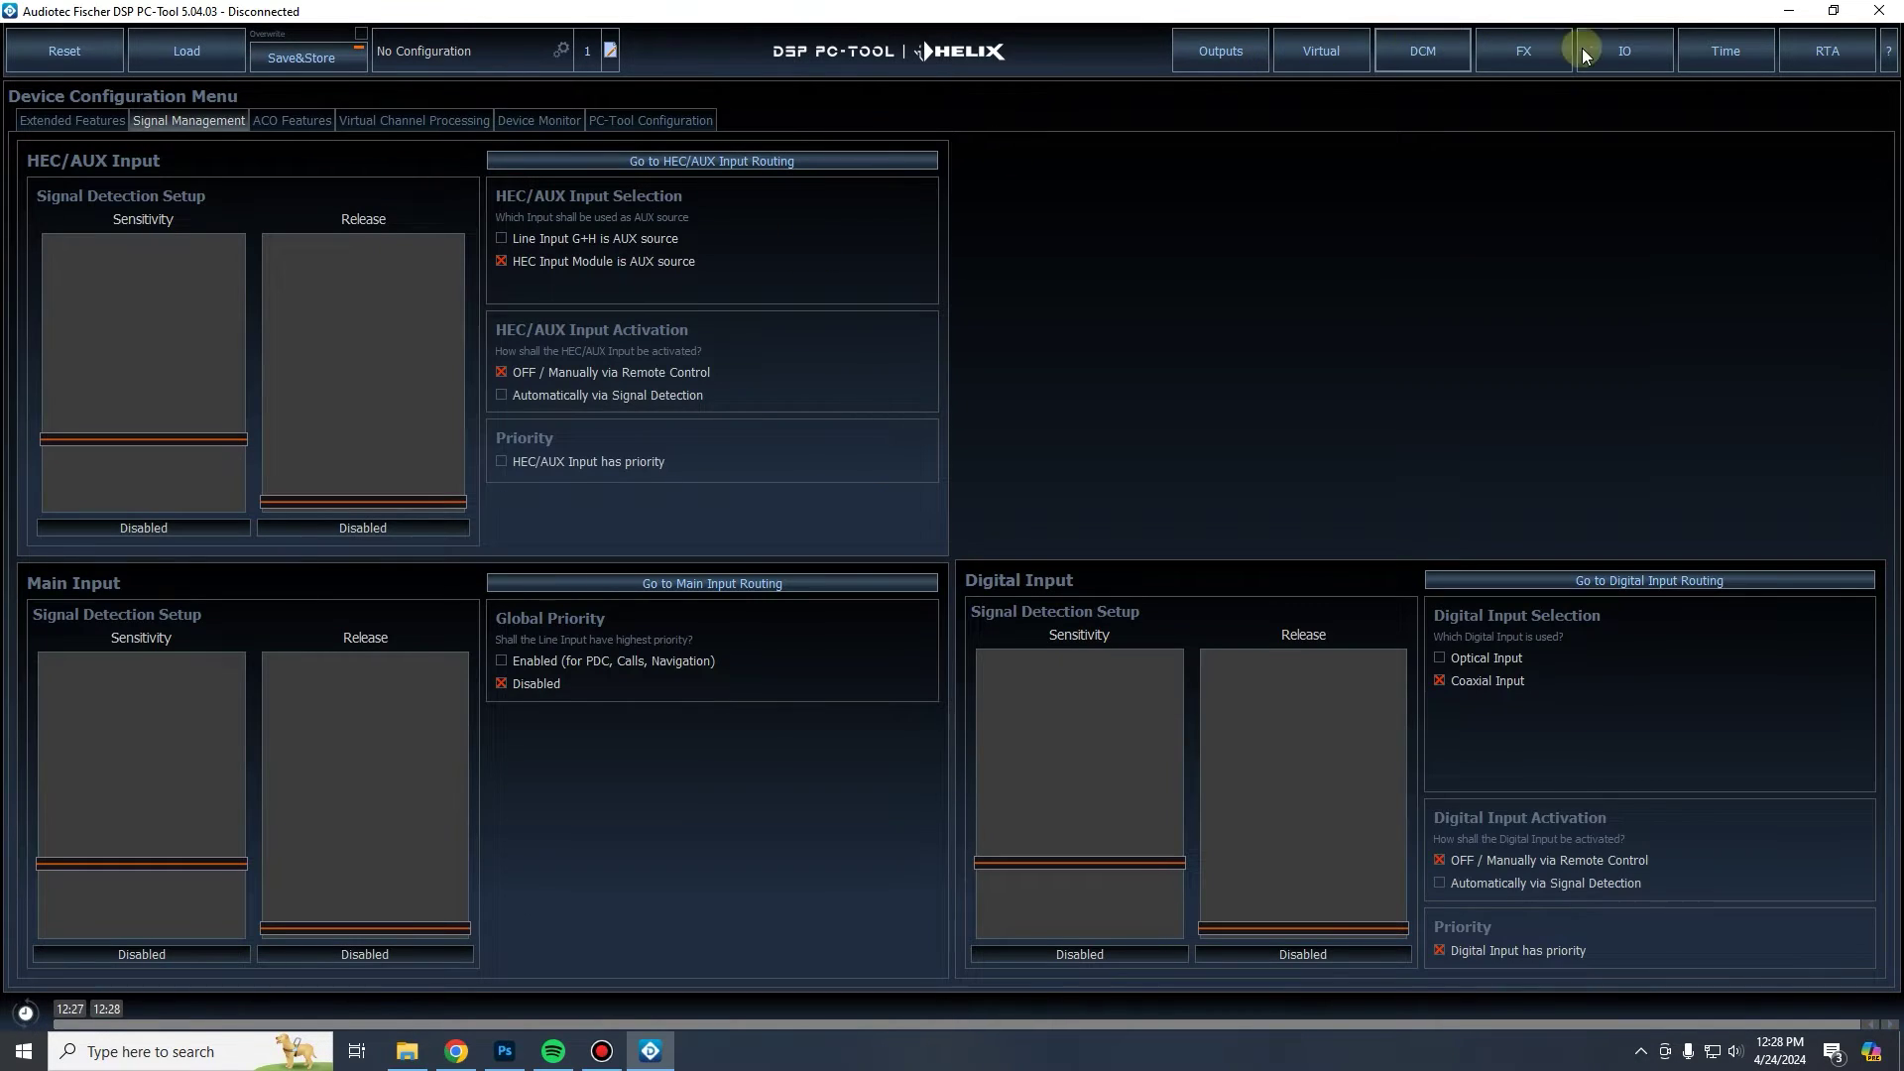
click(1608, 49)
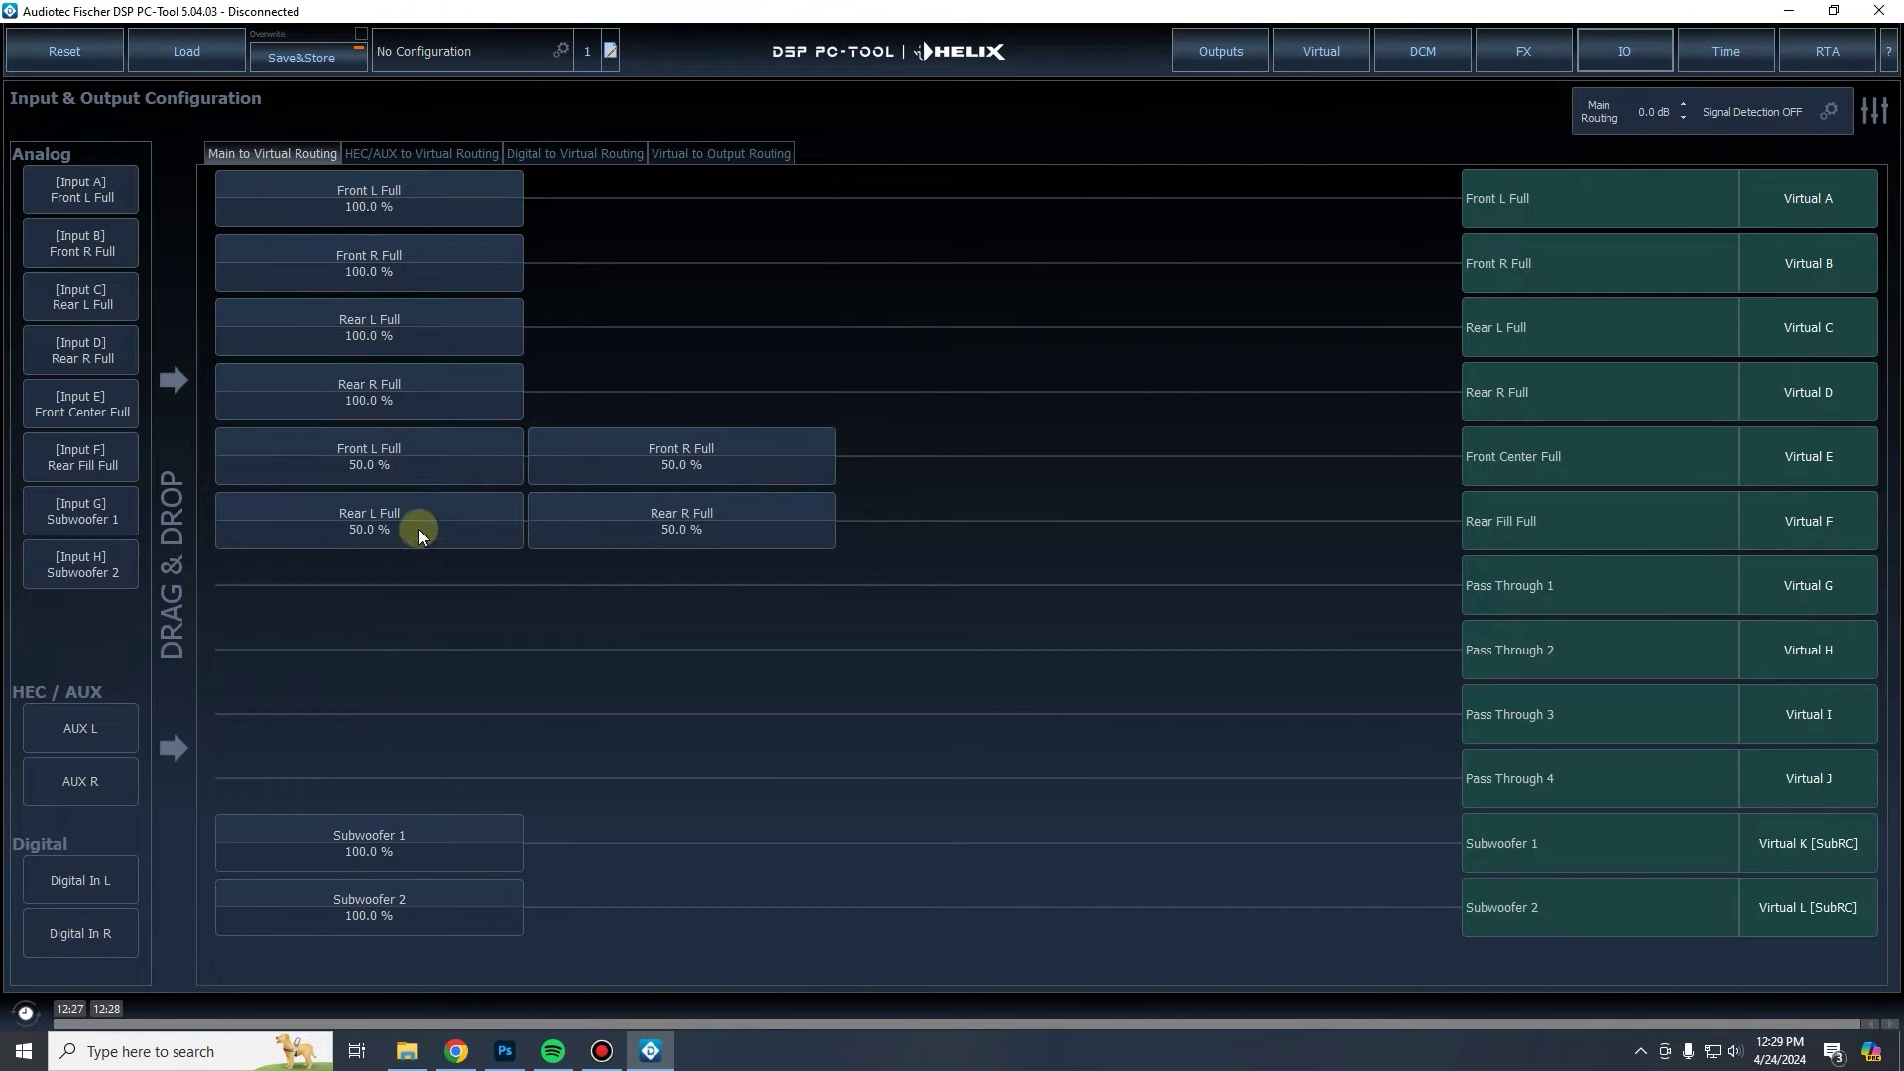
click(1400, 40)
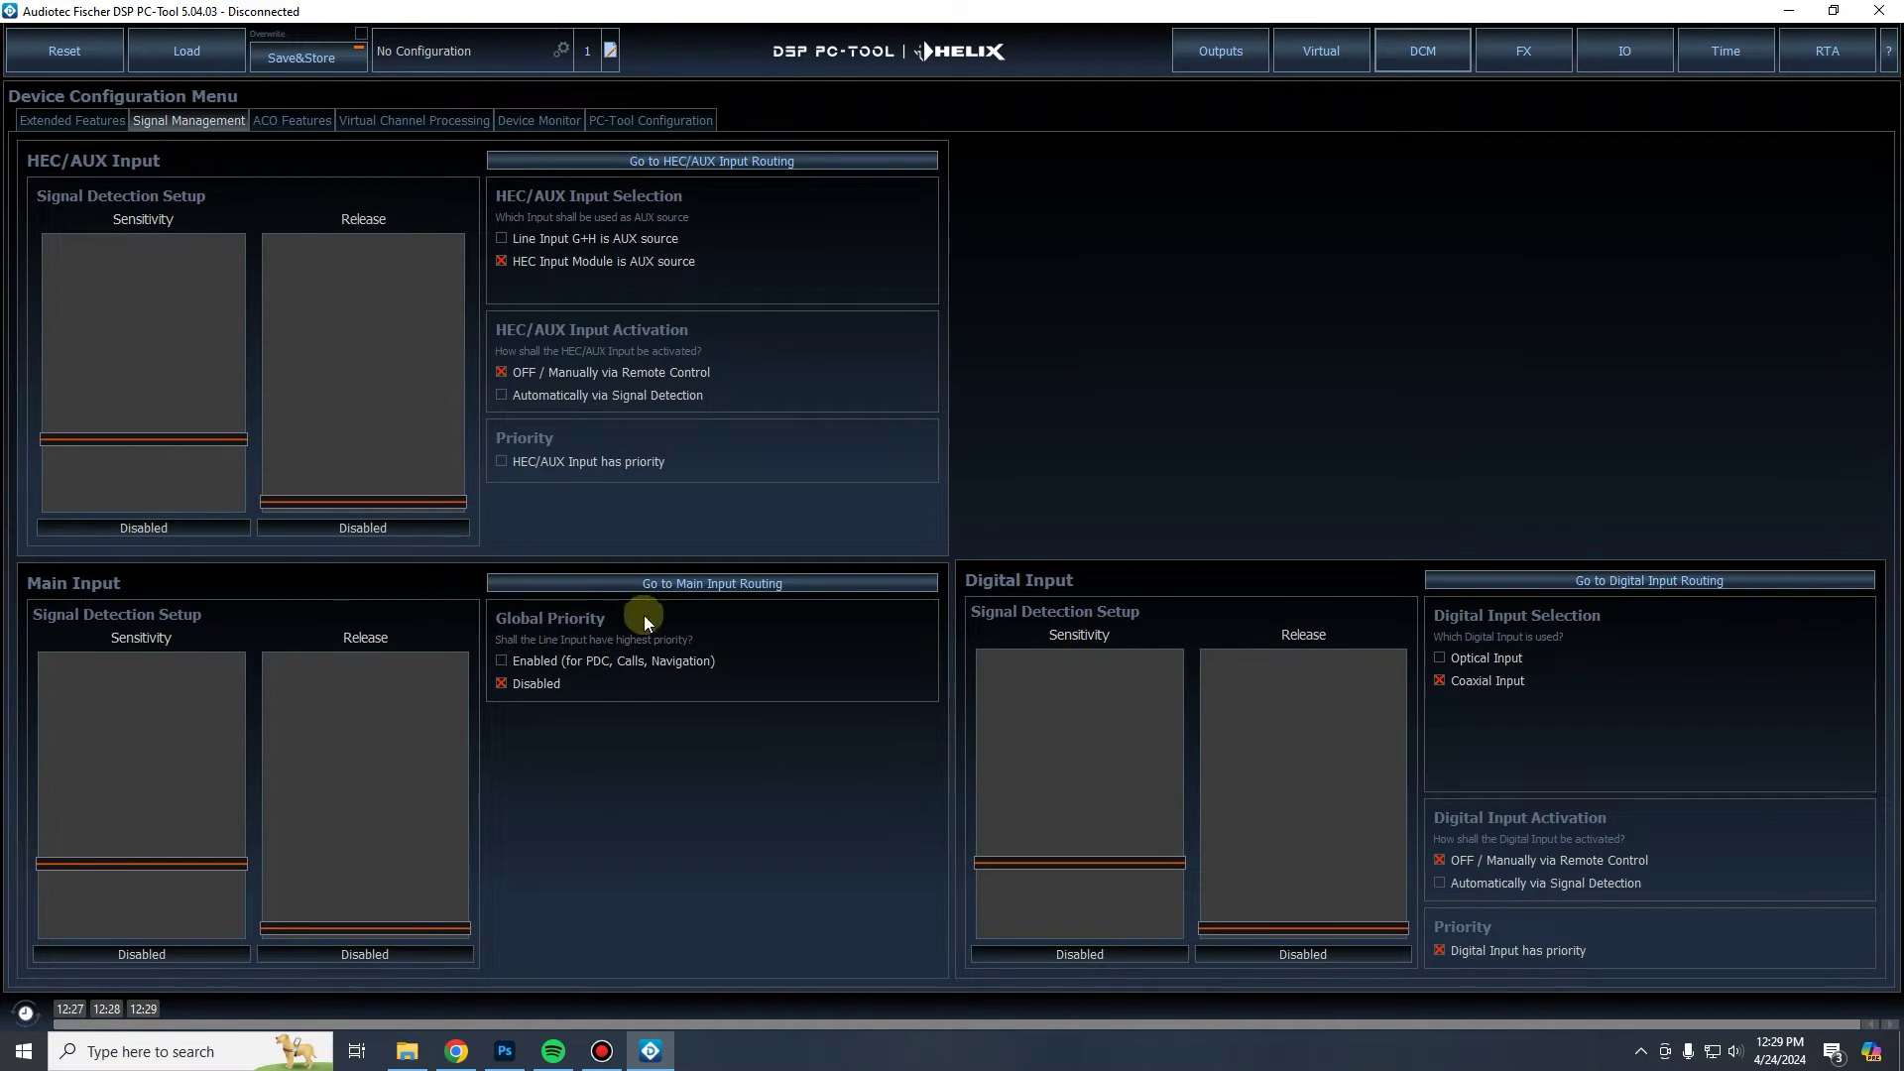
Step: Enable Main Input global priority for PDC, Calls and Navigation, toggling it off and back on
click(515, 662)
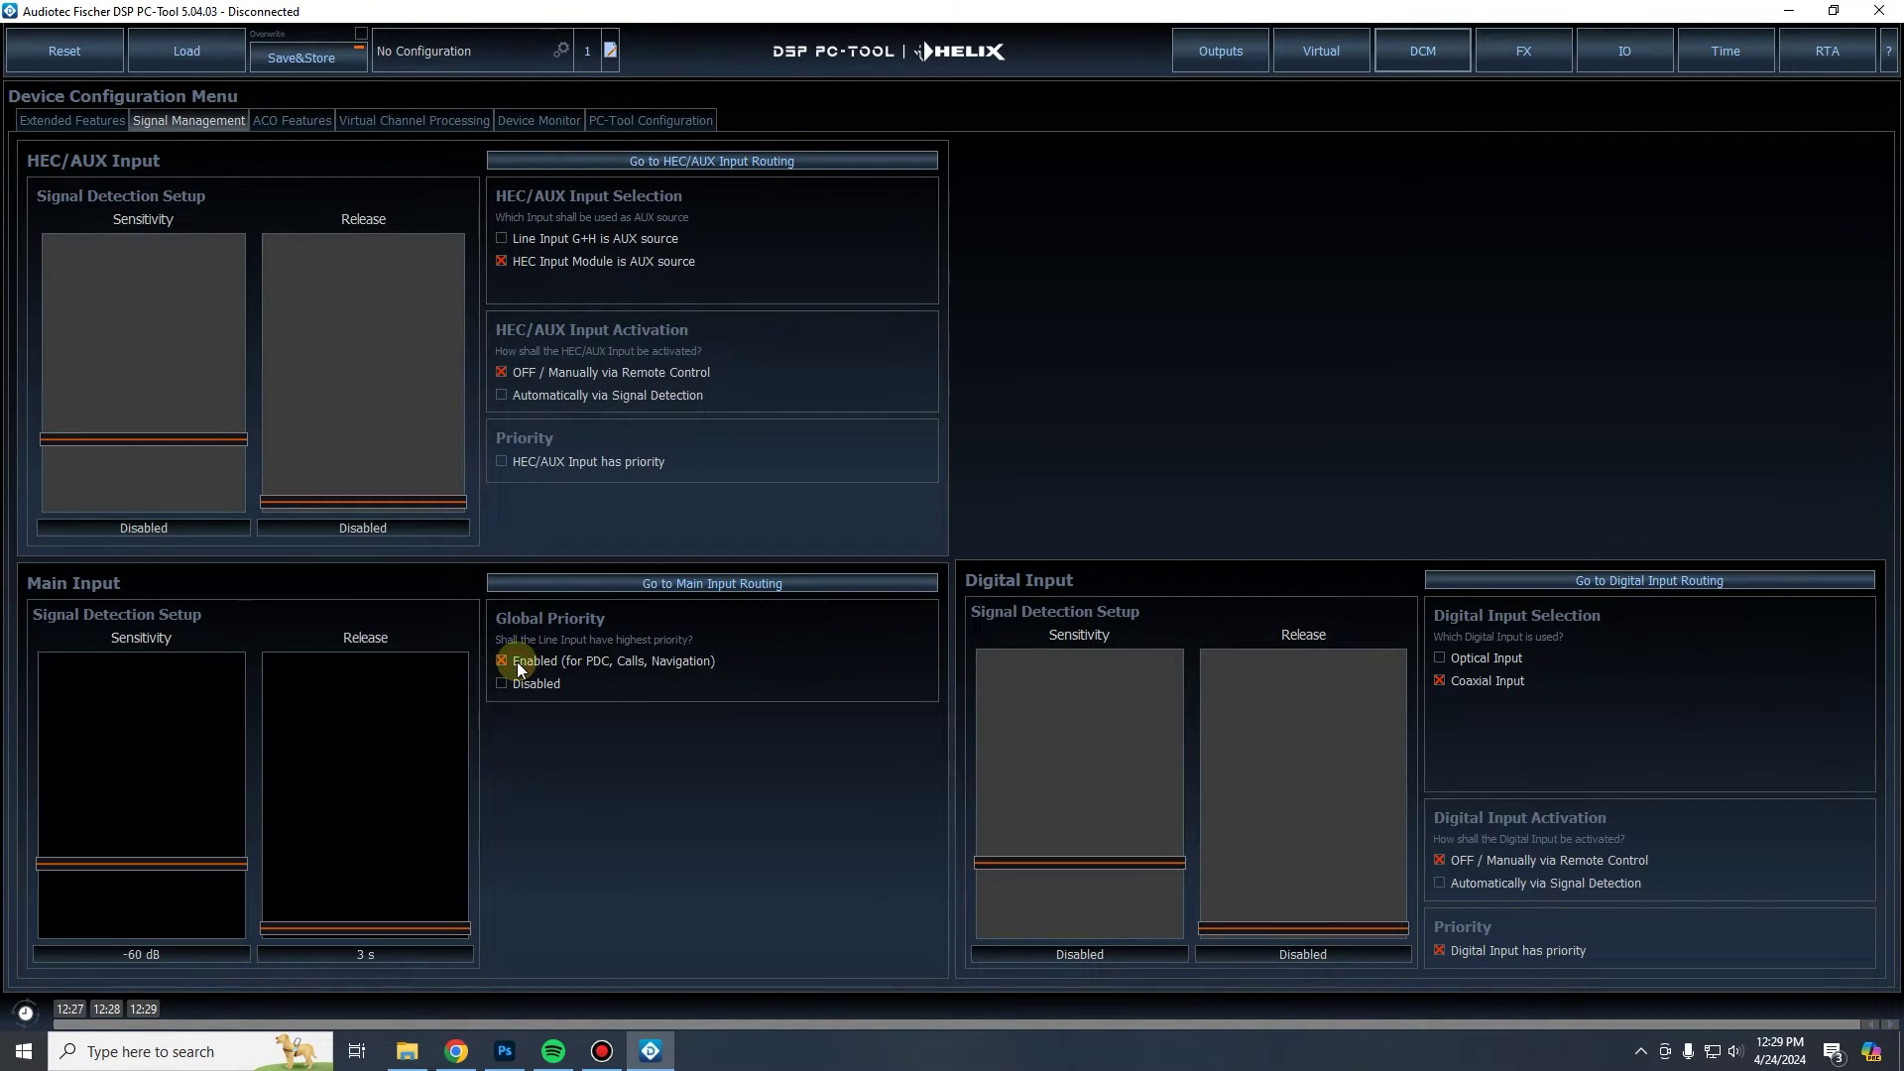
click(500, 684)
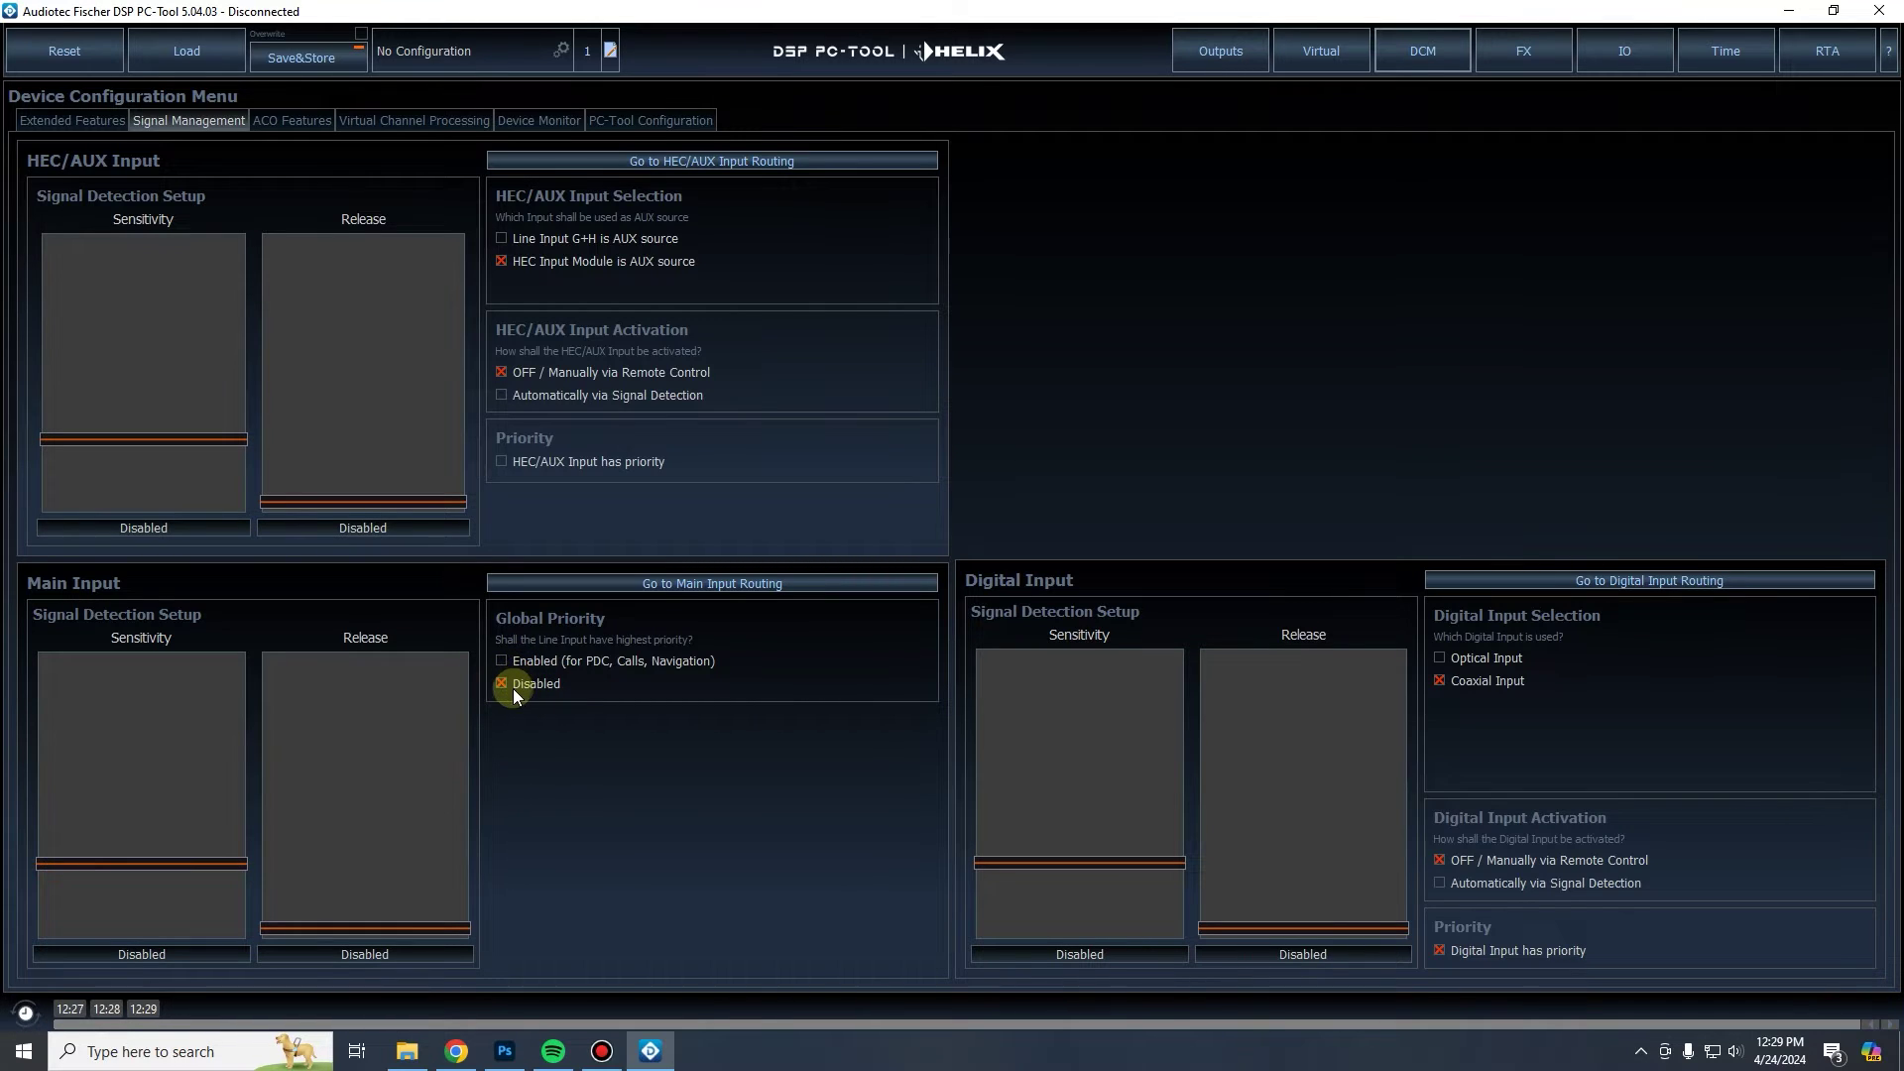
click(543, 671)
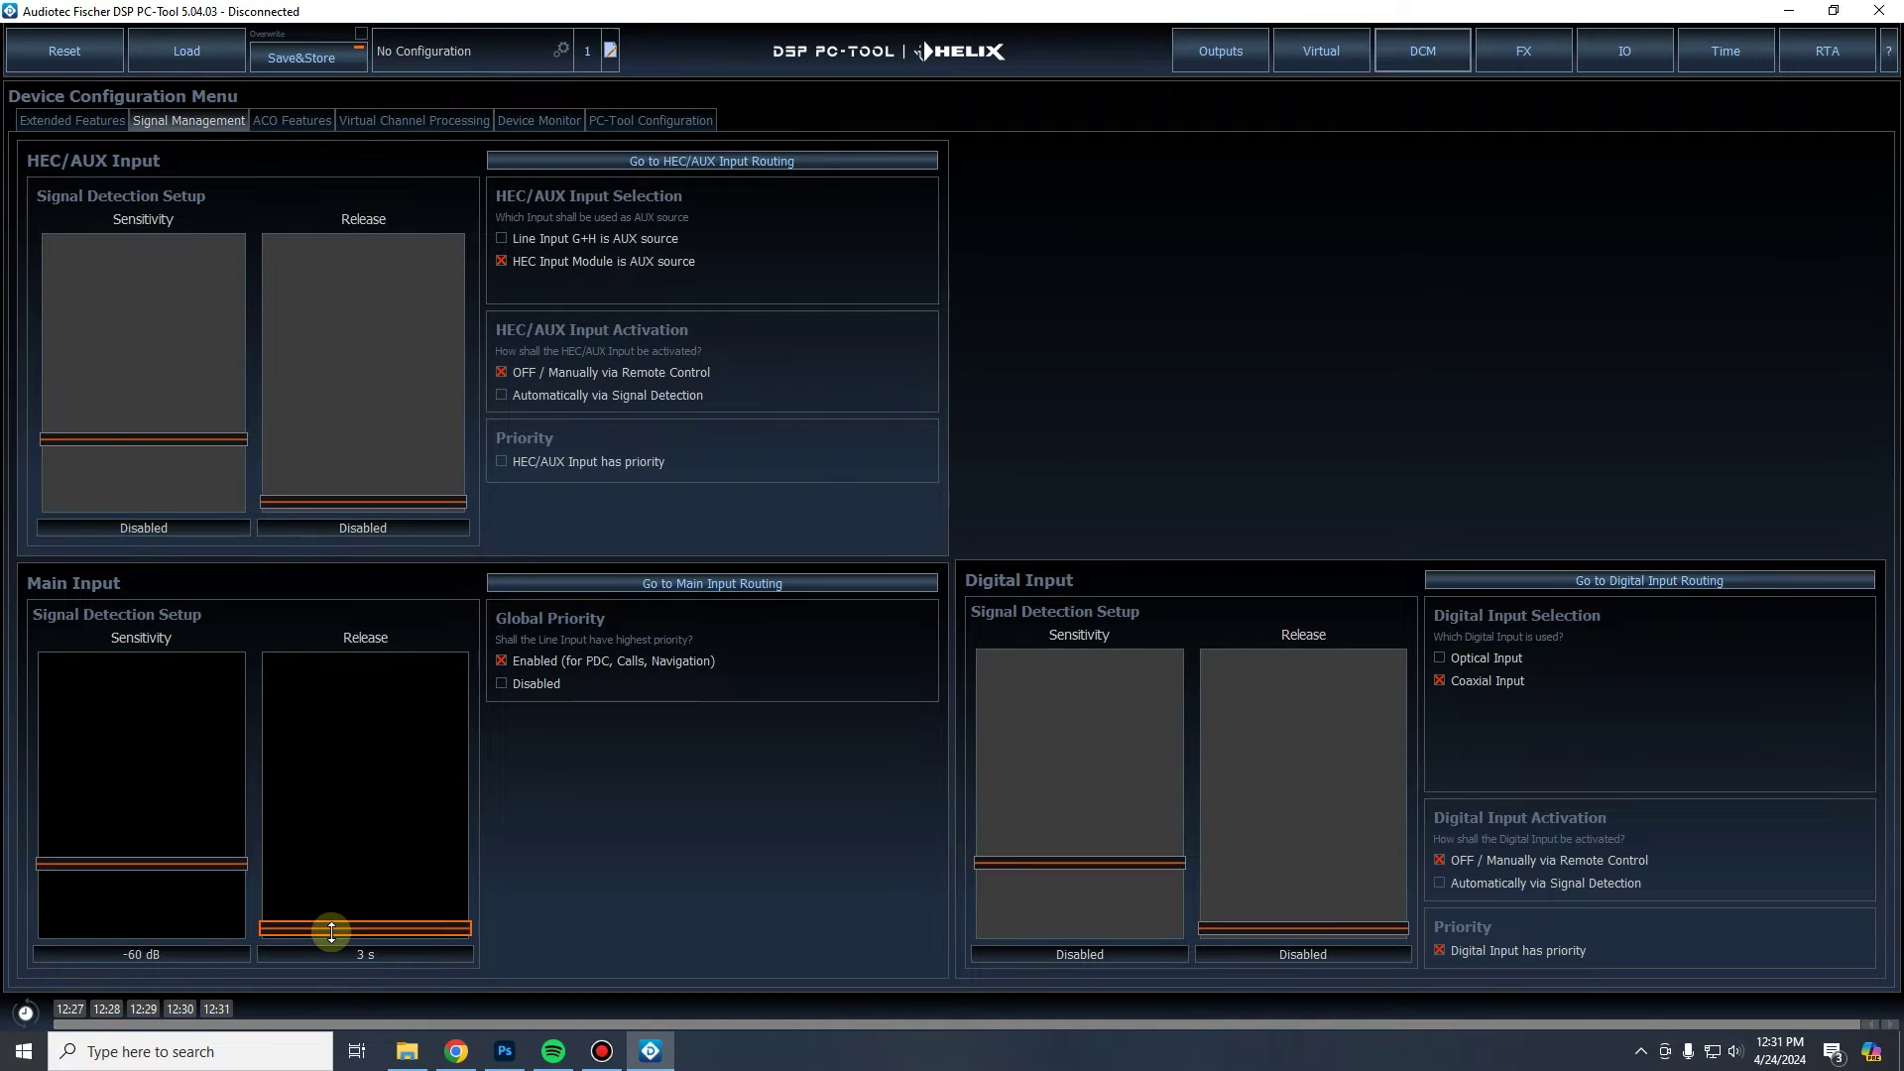
drag(310, 932, 313, 925)
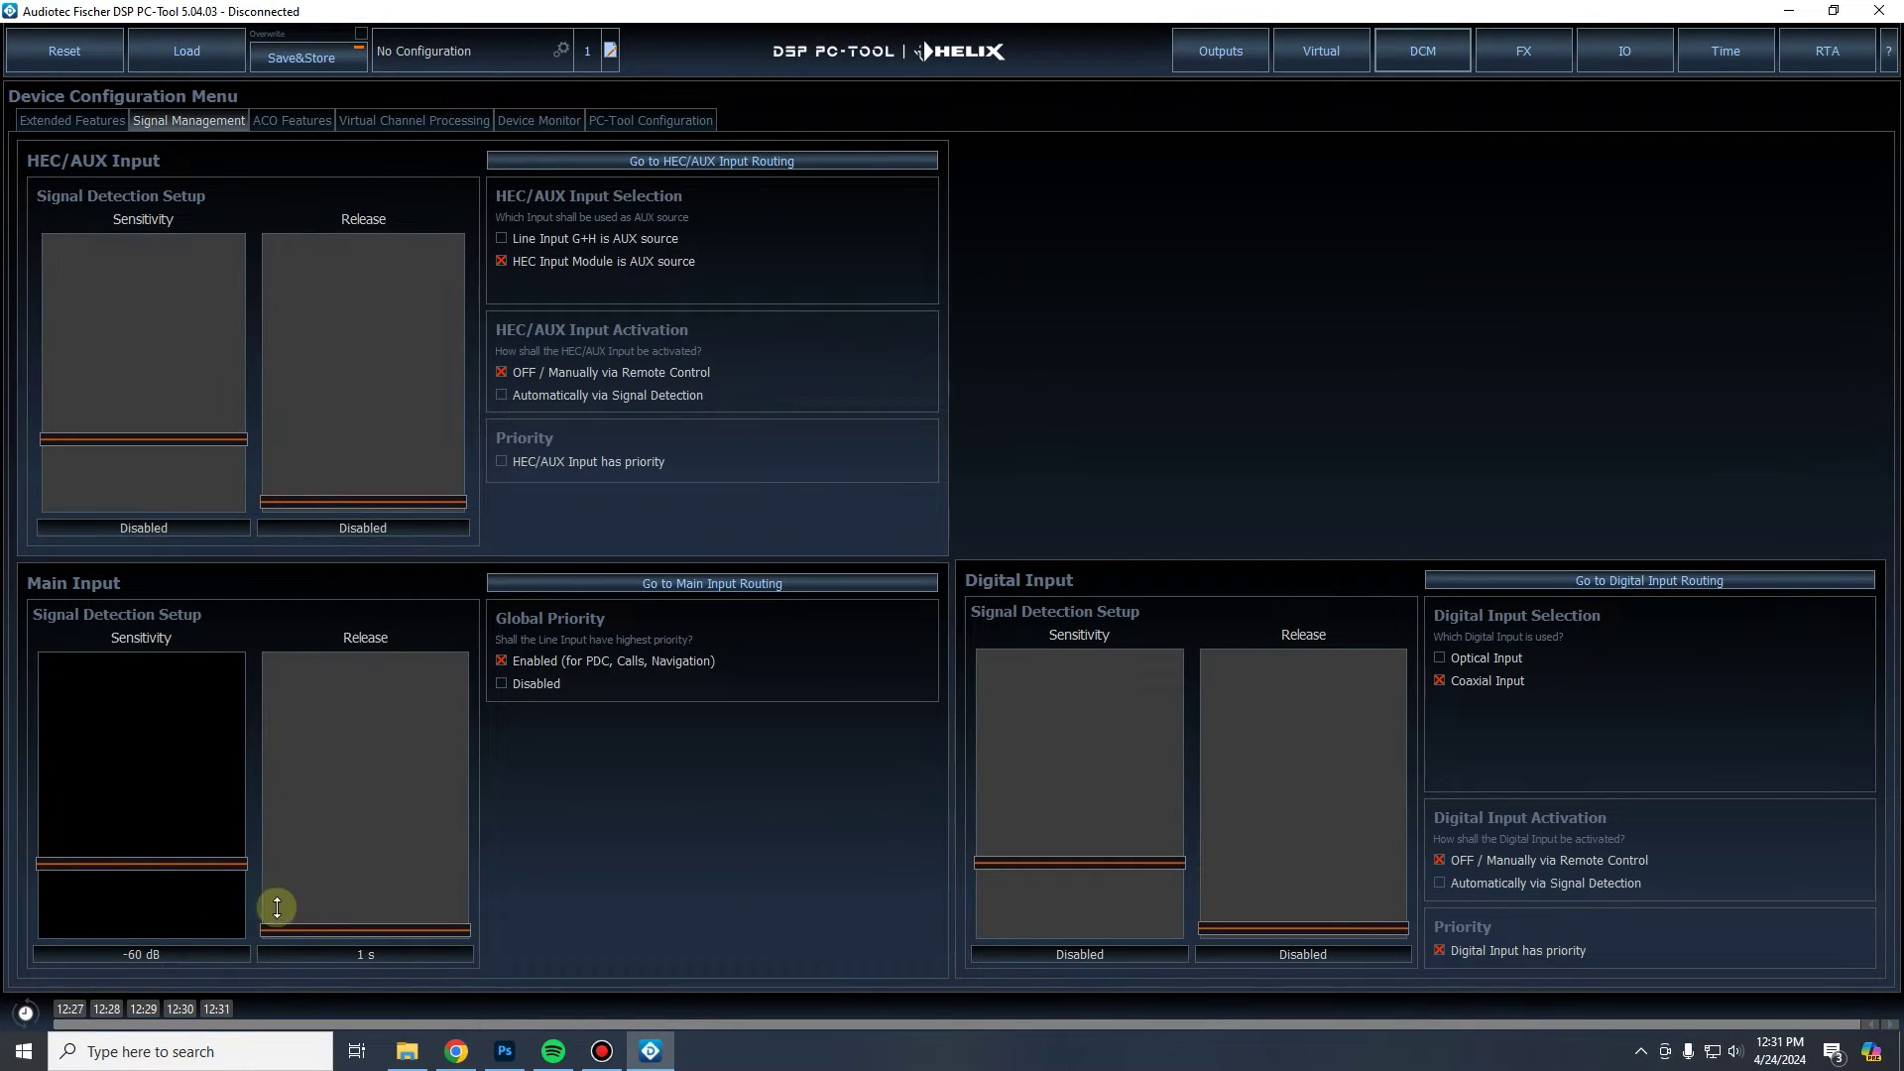
scroll(359, 929, up, 3)
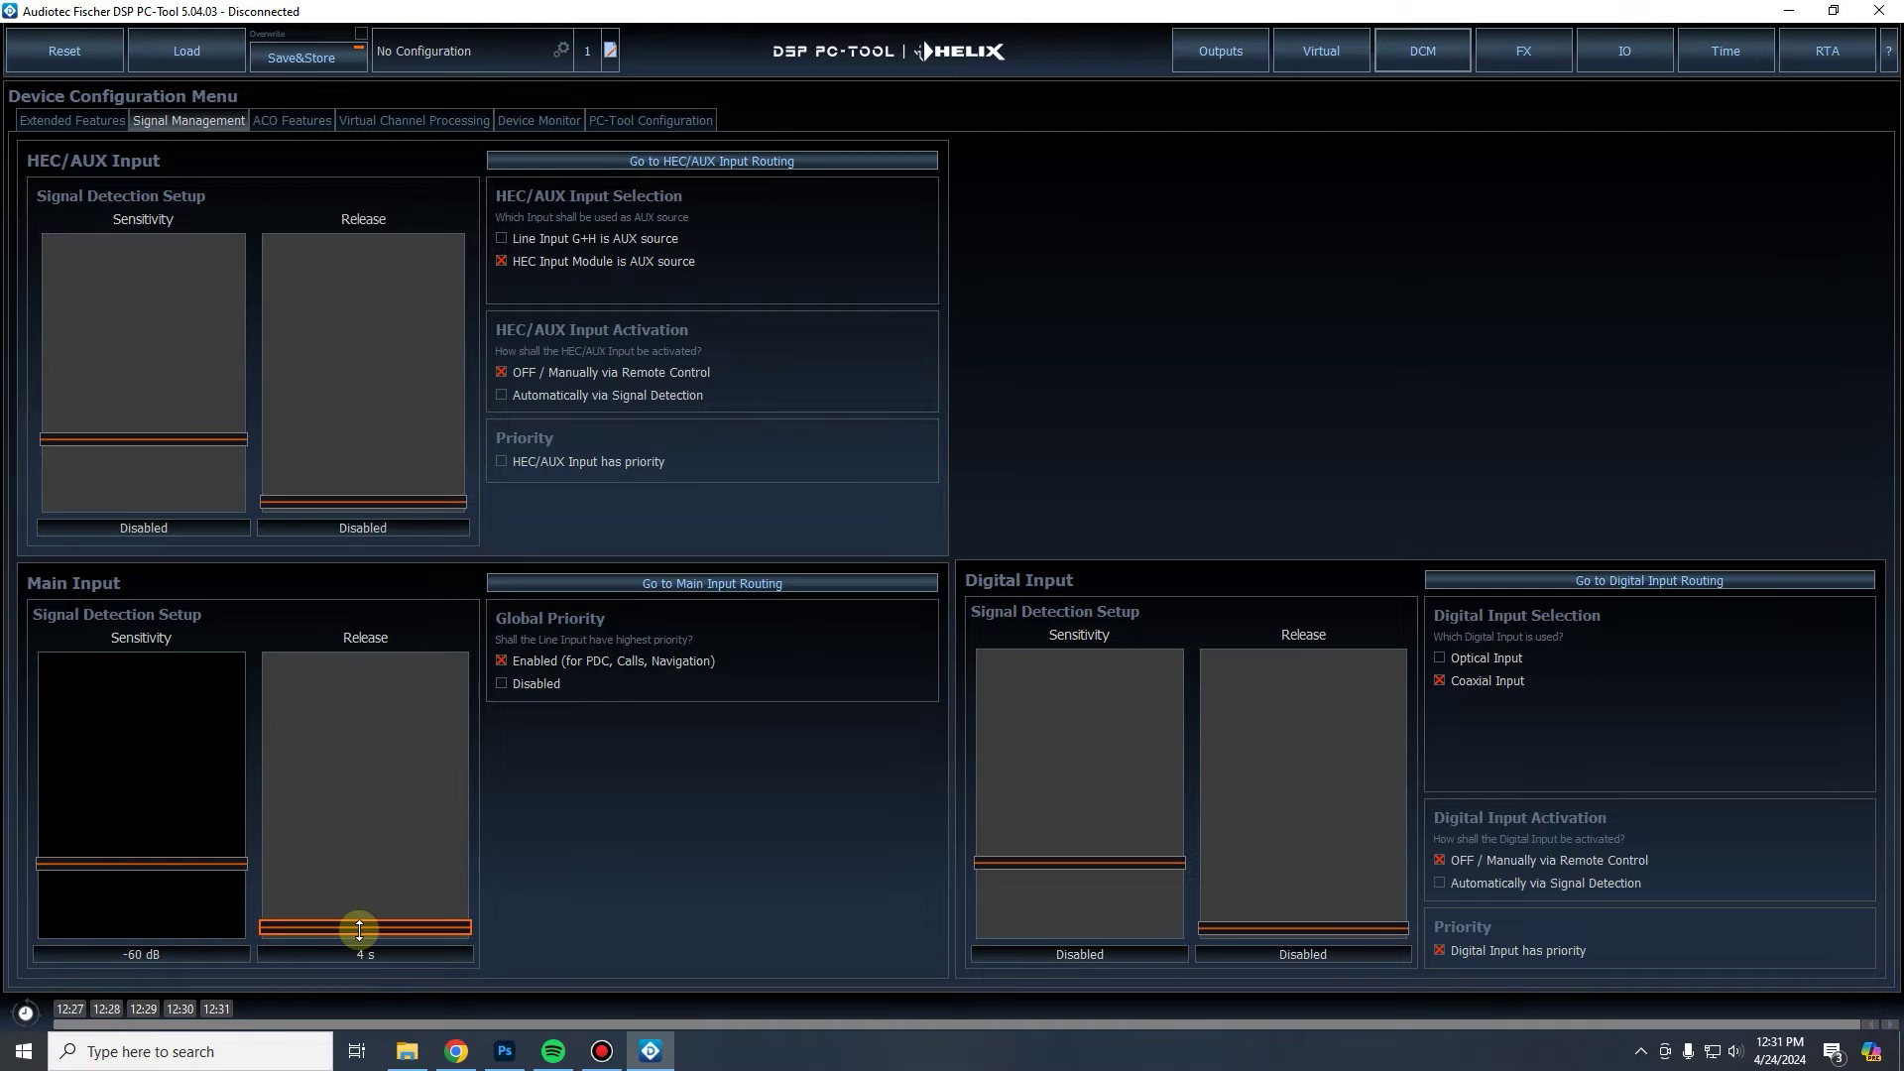
scroll(358, 929, up, 1)
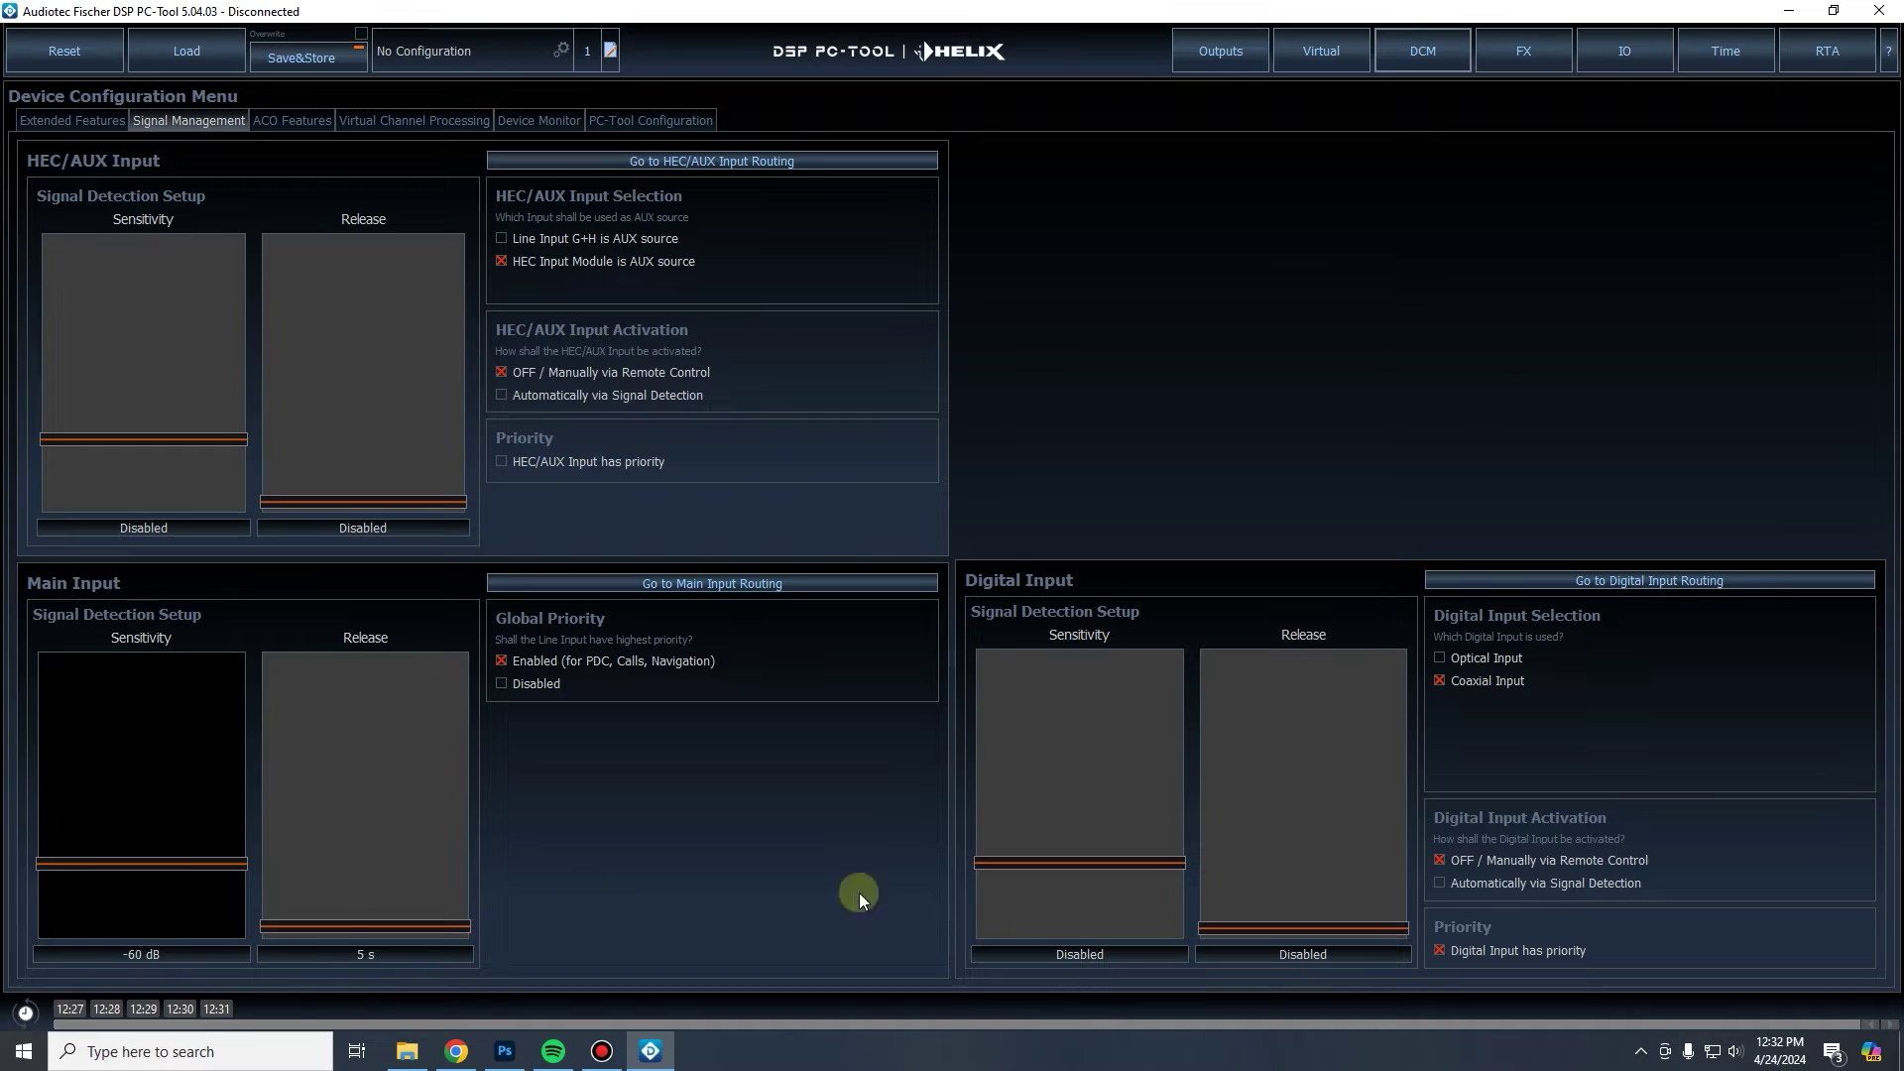
click(1512, 888)
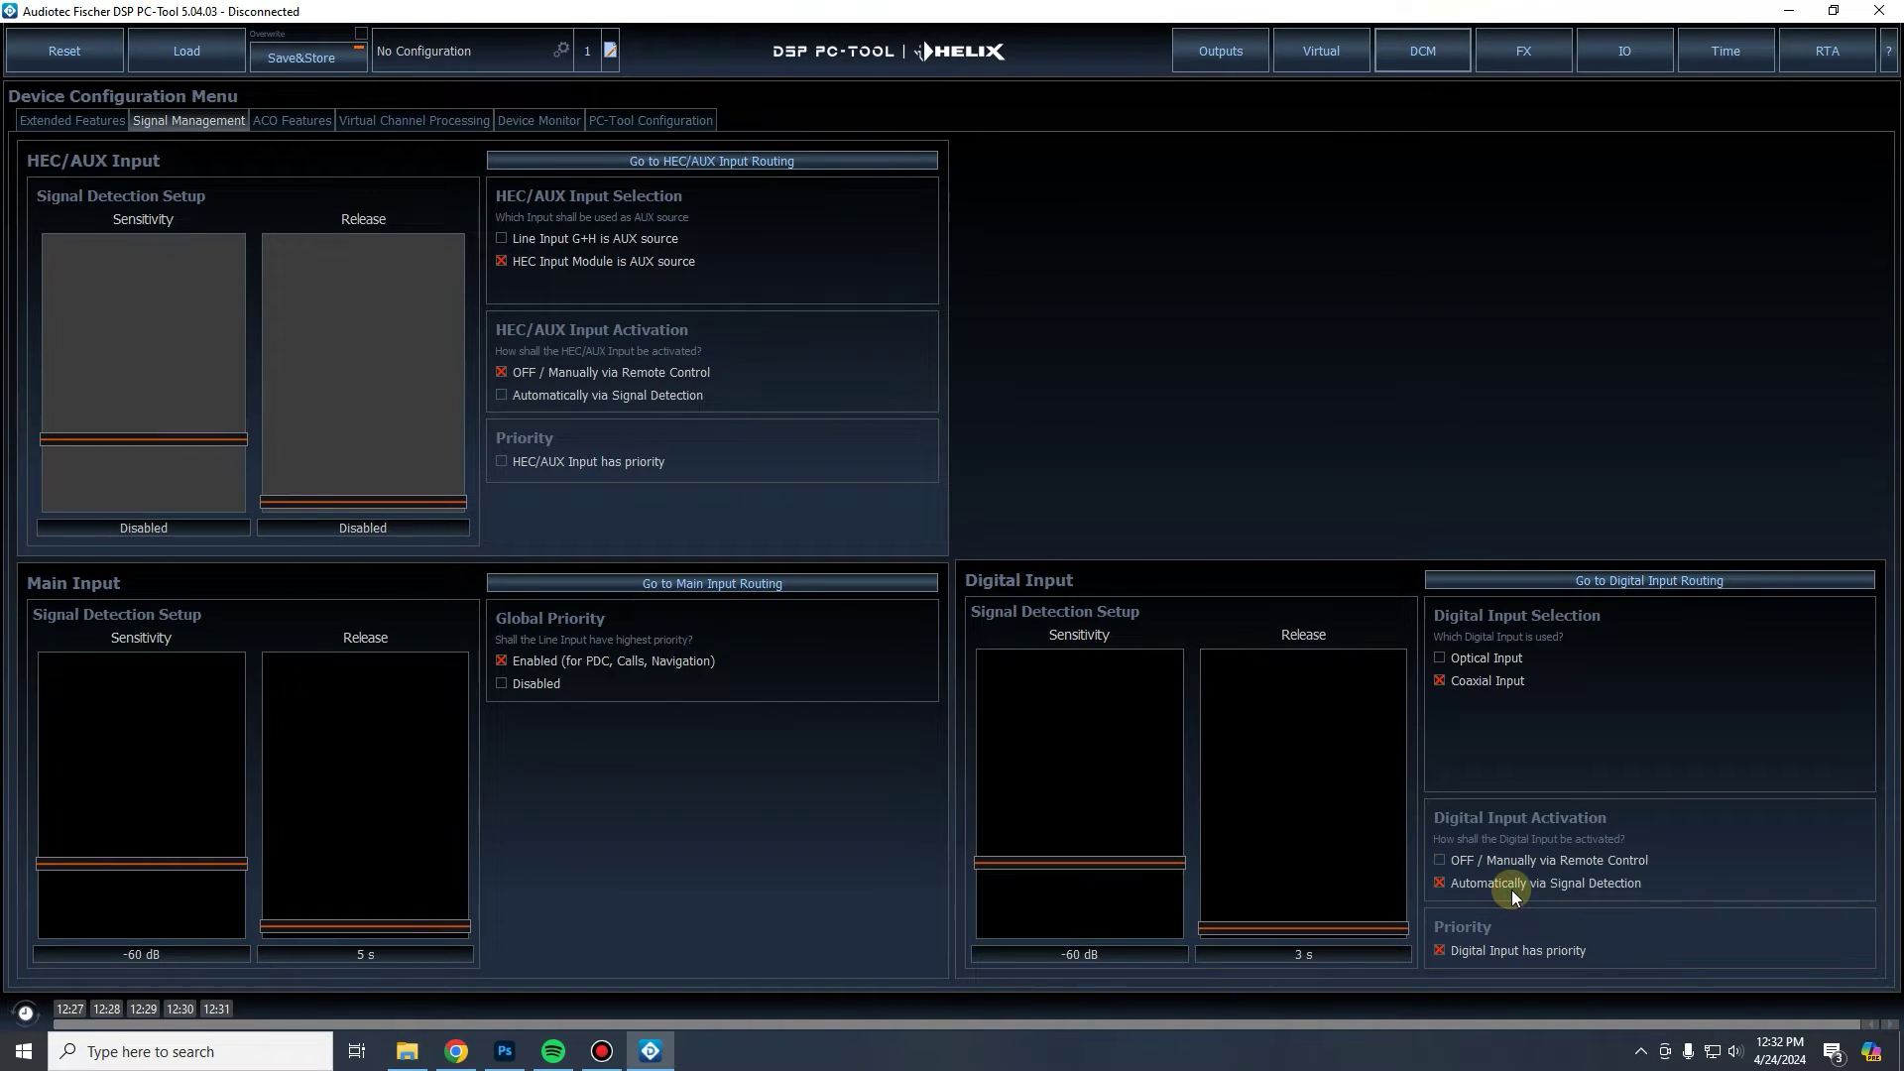
Step: Lower the Digital Input release time to 1 s with the Release slider
click(1294, 931)
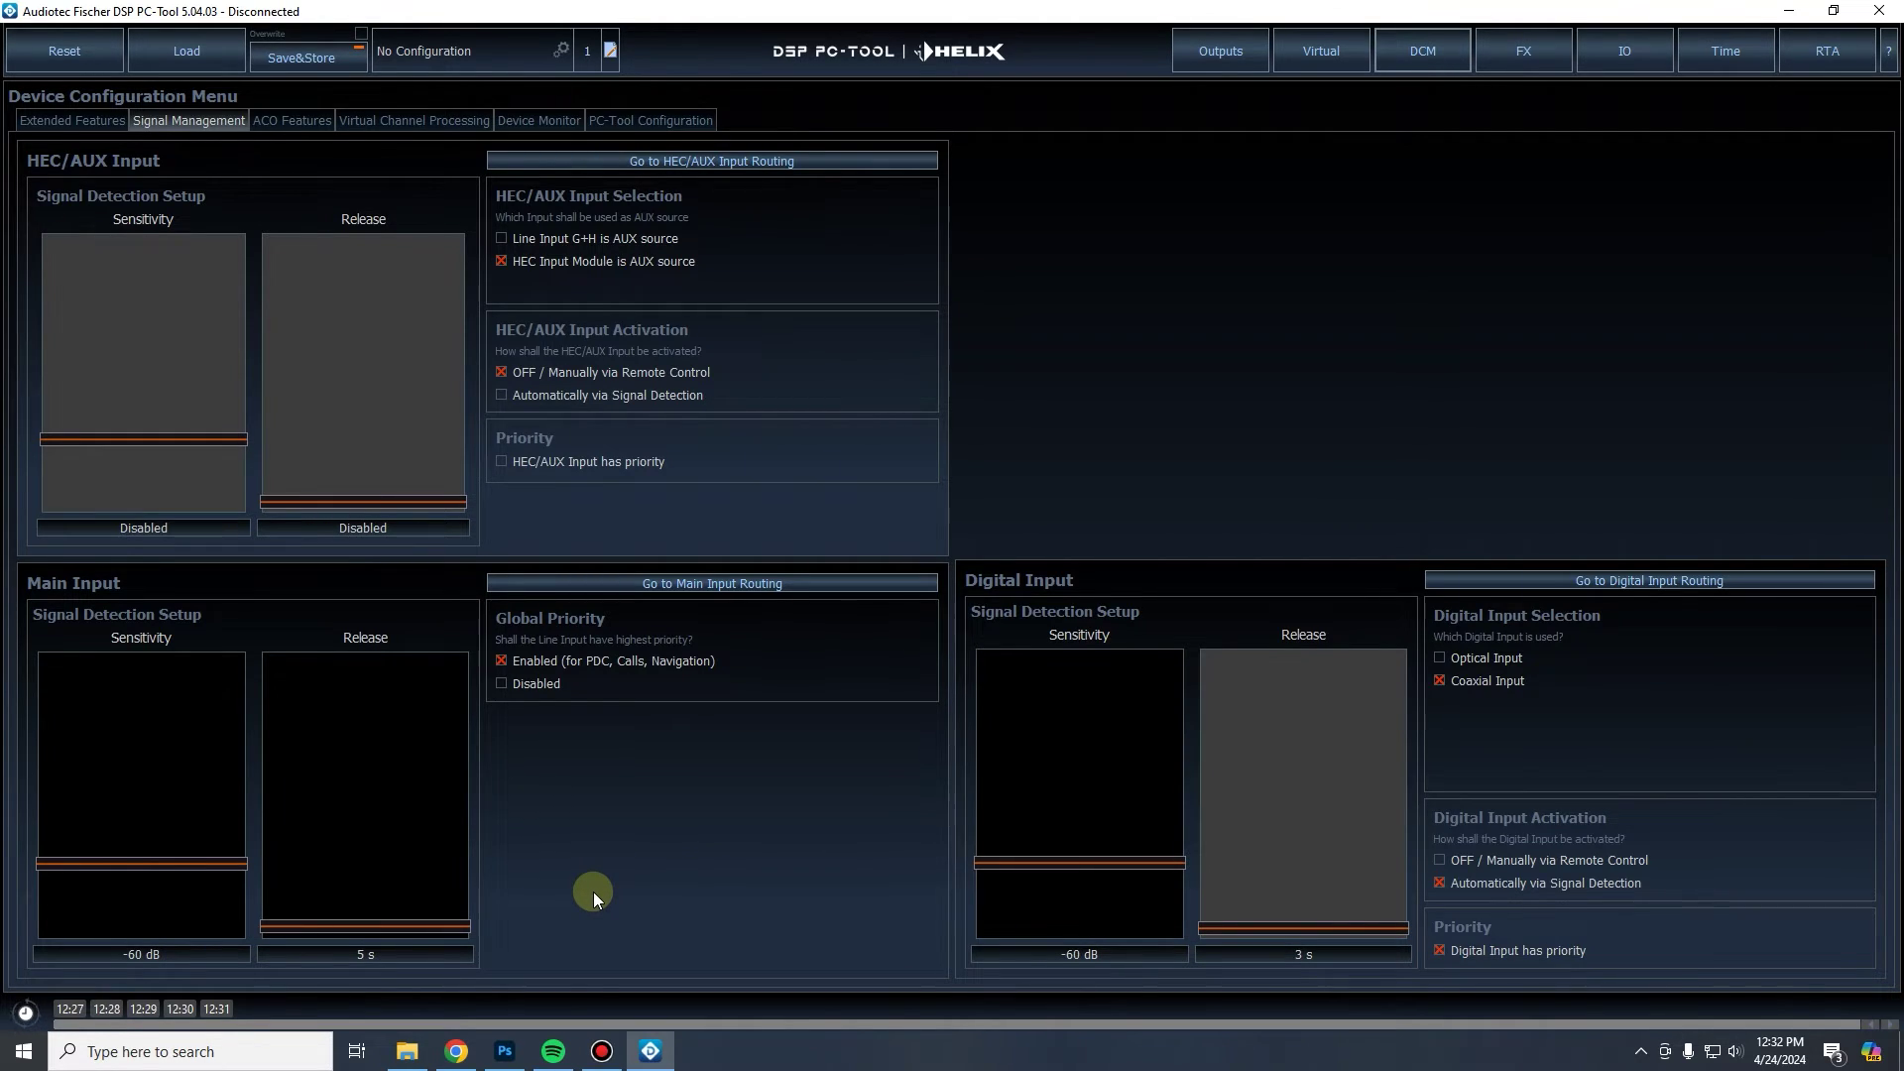
key(Down)
key(Down)
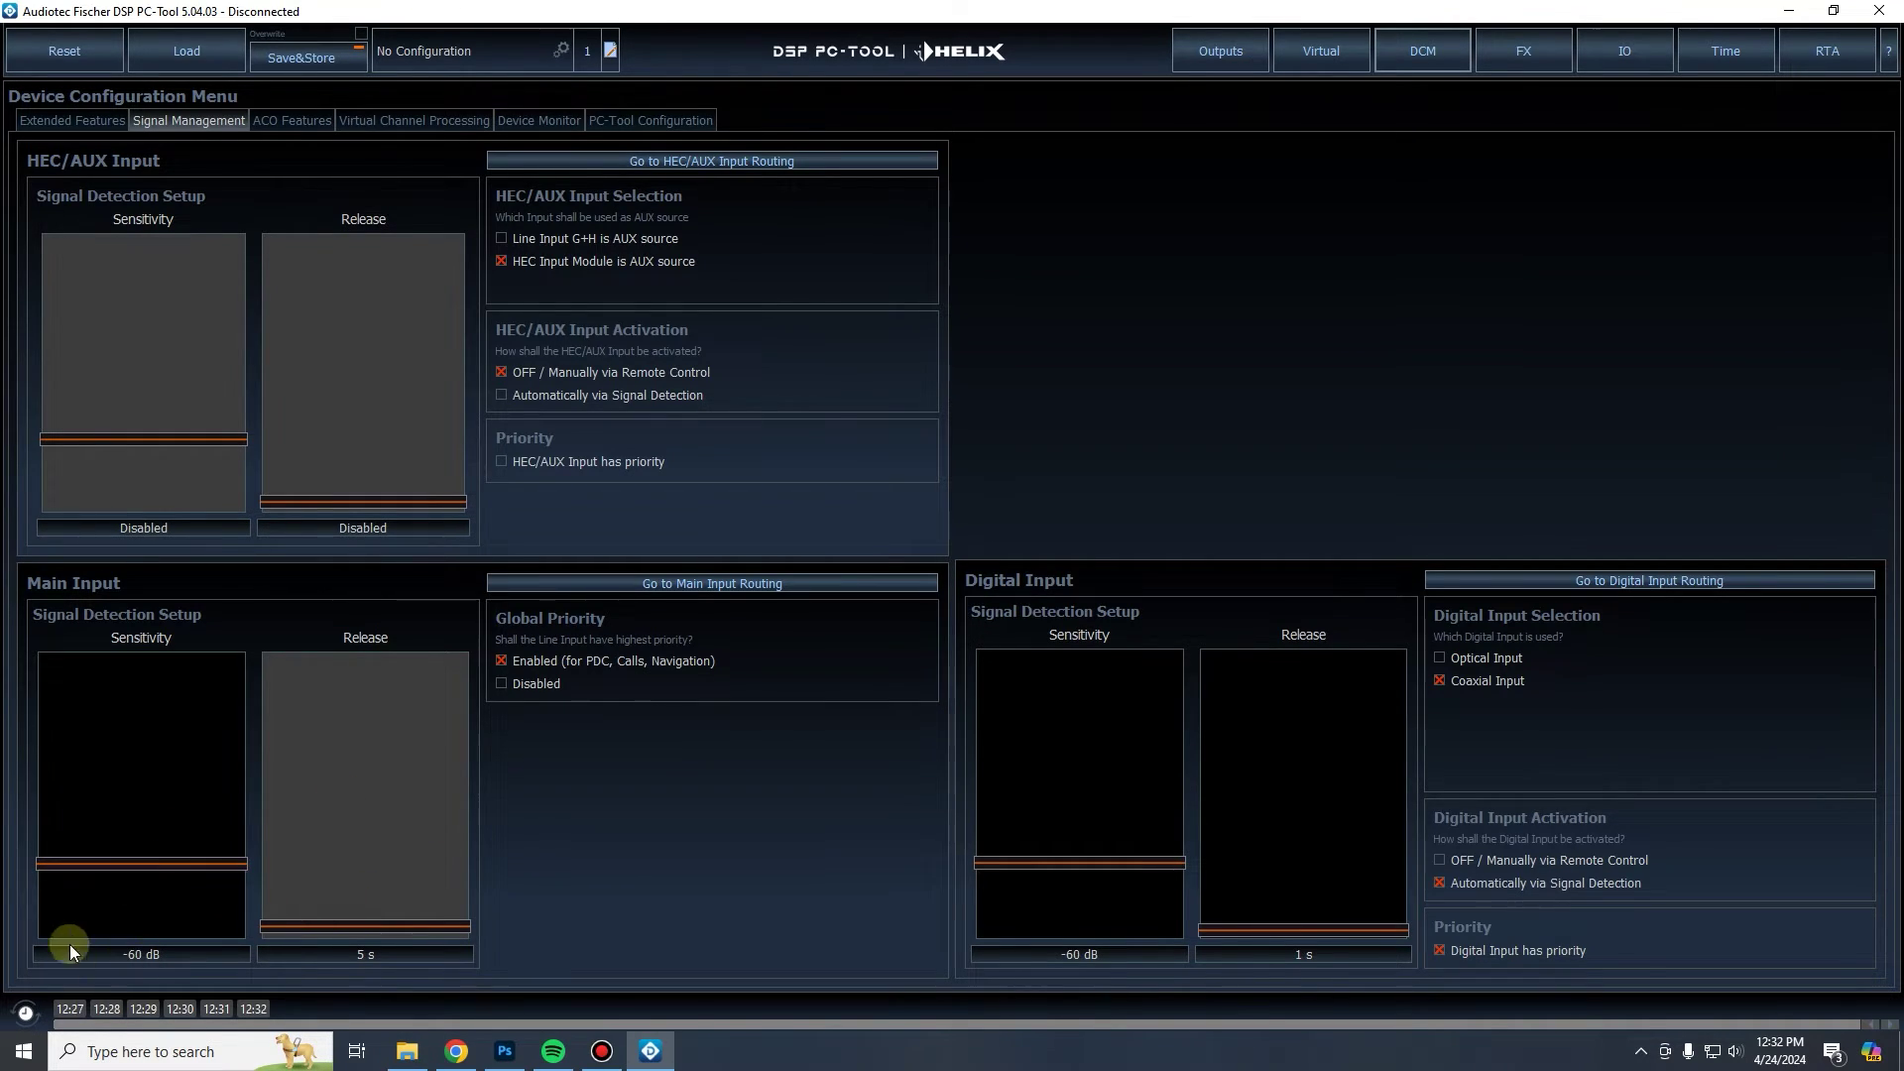
Step: Set the Main Input release to 1 s and raise its sensitivity to -40 dB
mouse_move(372, 925)
mouse_down()
mouse_move(361, 716)
mouse_move(354, 872)
mouse_move(384, 932)
mouse_up()
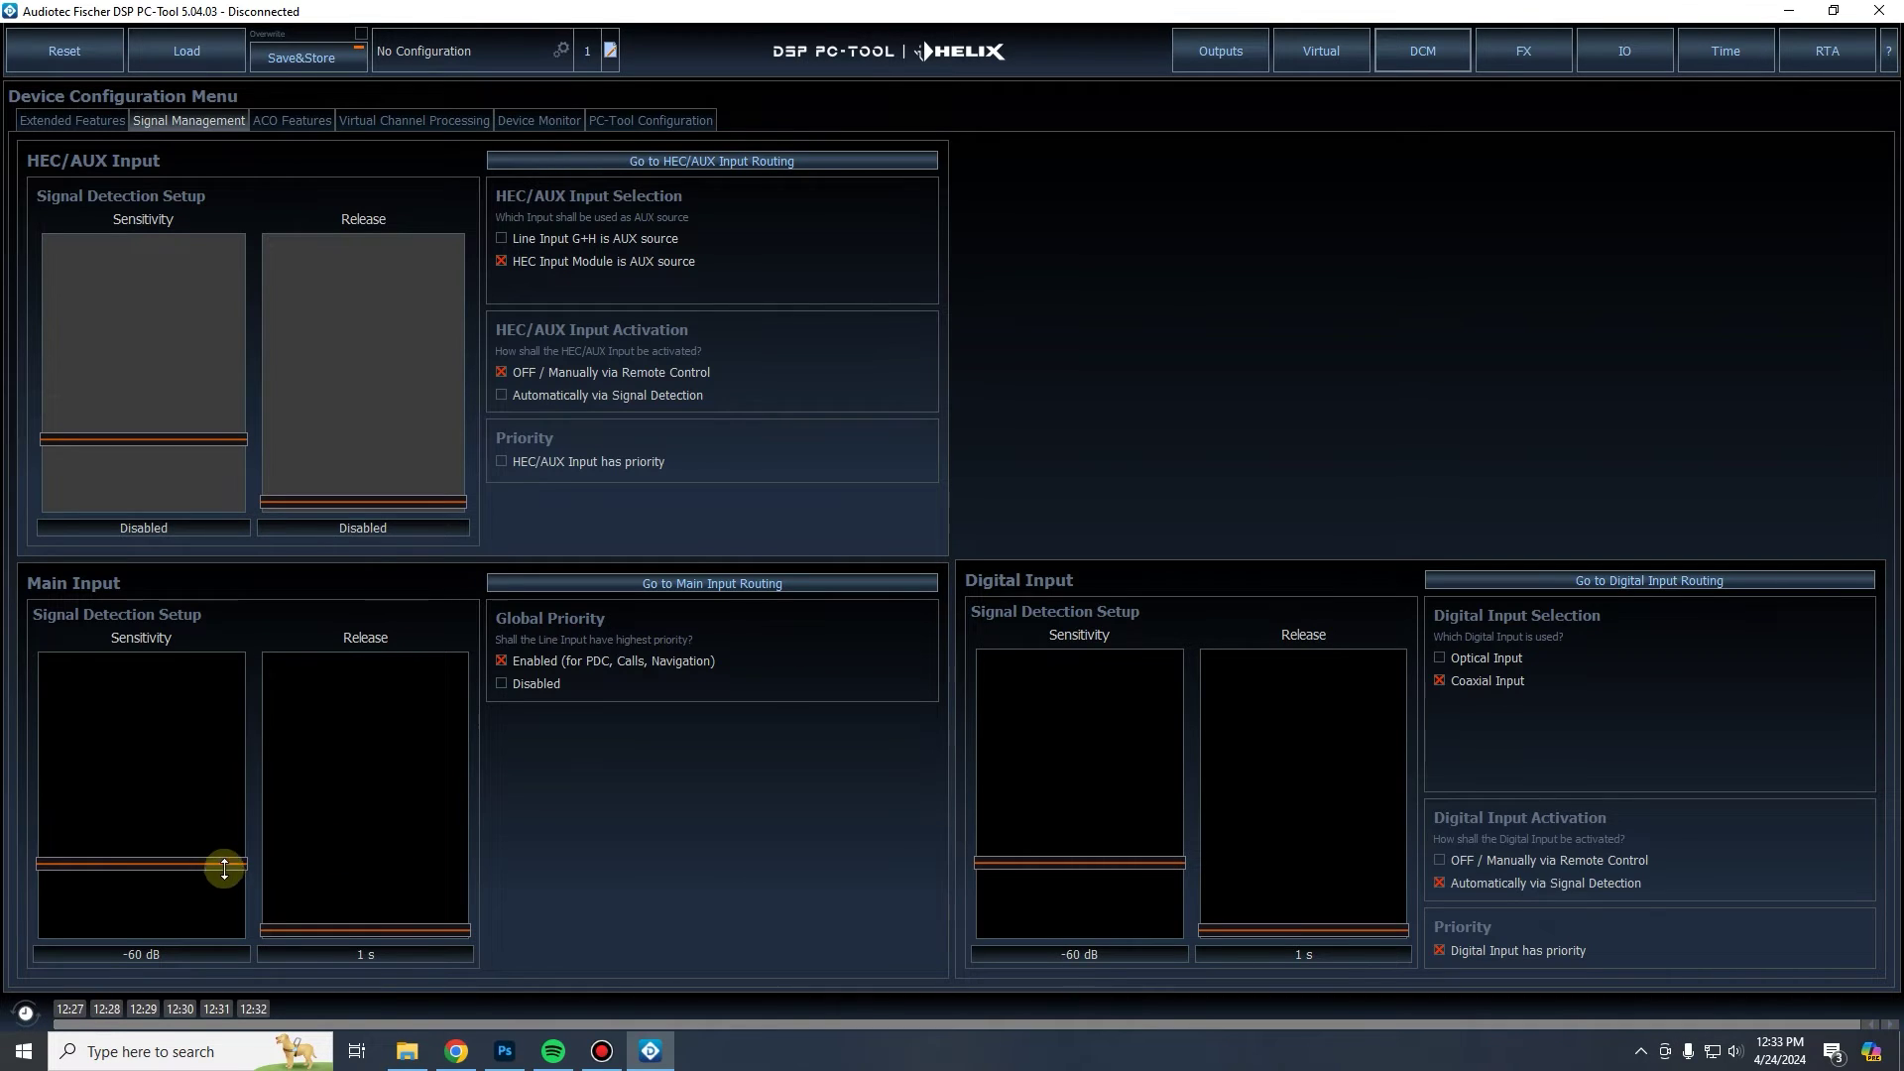
click(191, 869)
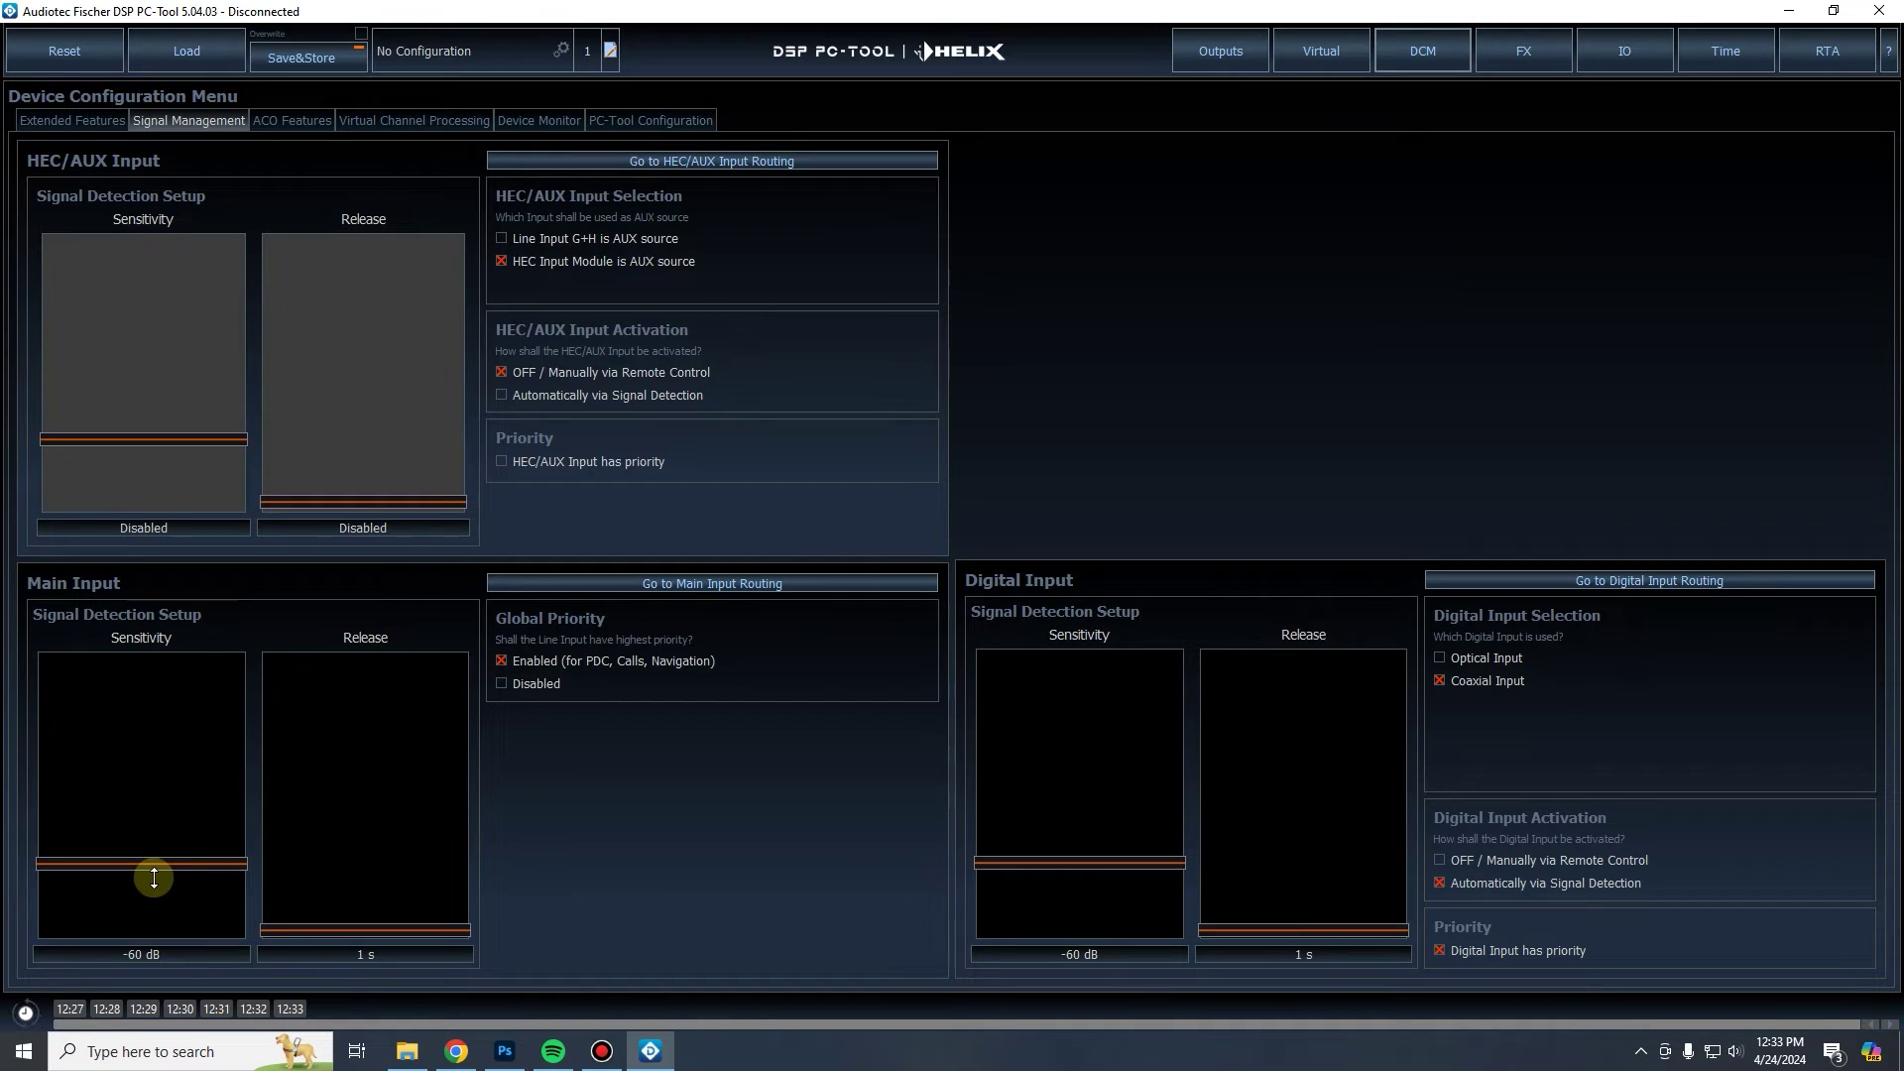
drag(147, 868, 65, 796)
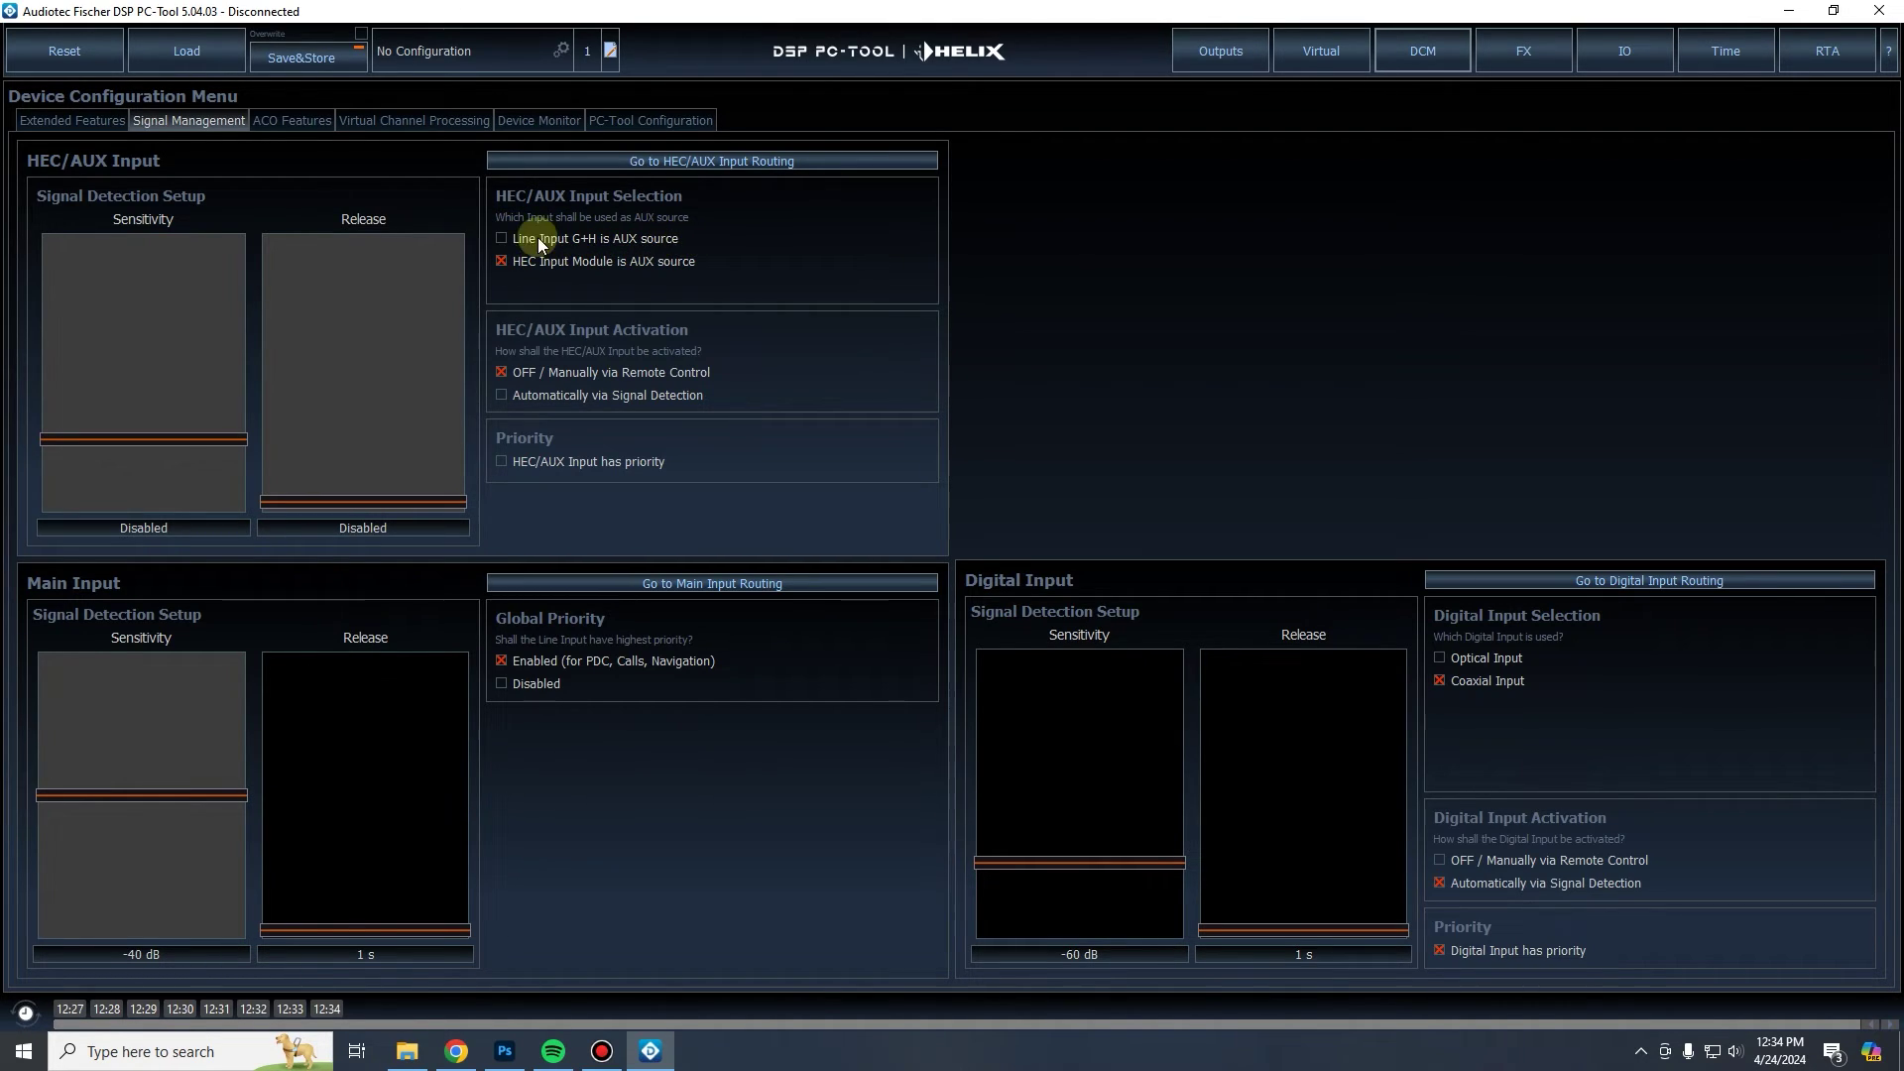
Step: Select Line Input G+H as the HEC/AUX source instead of the HEC Input Module
click(501, 238)
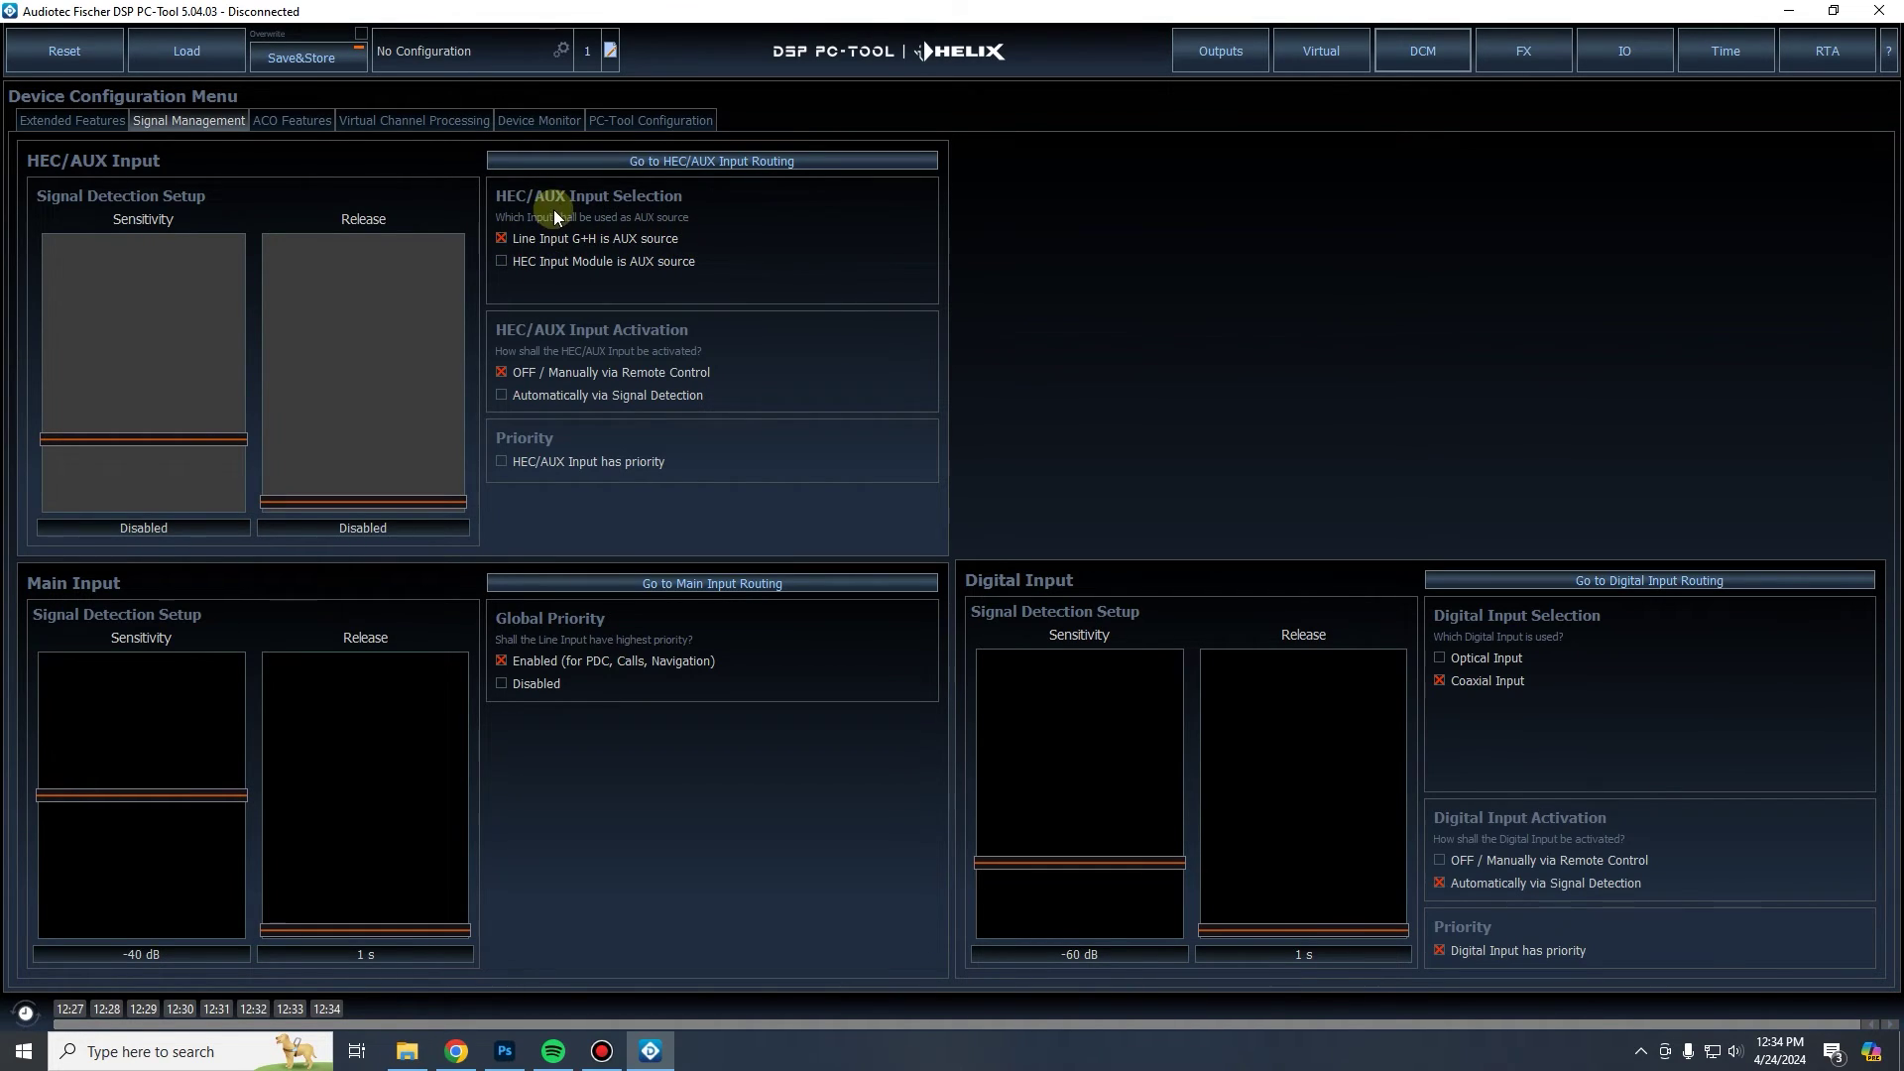
click(500, 258)
click(502, 394)
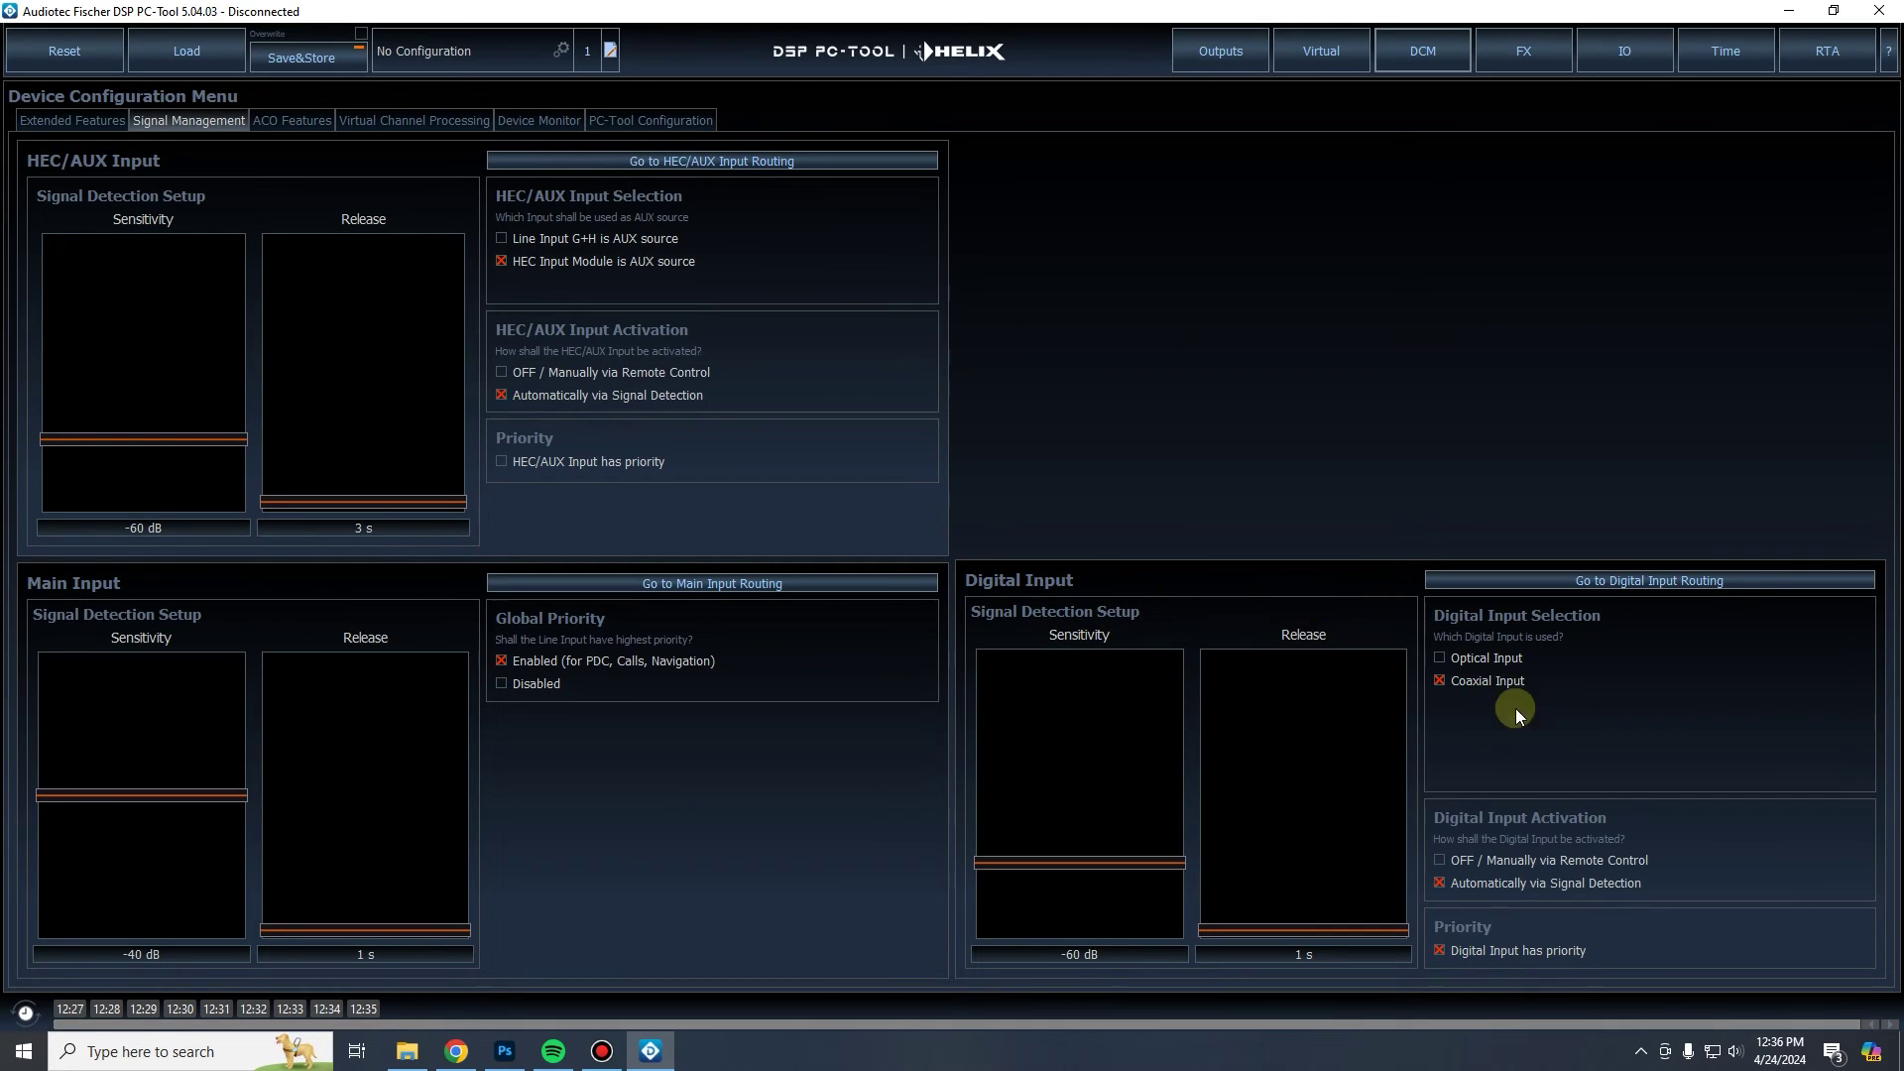
Step: Tick 'HEC/AUX Input has priority' so HEC/AUX overrides the Digital Input
click(1482, 955)
click(1485, 958)
click(1435, 884)
click(575, 466)
click(1198, 447)
Step: Disable the Main Input's global priority and switch the Digital Input back to Coaxial
click(501, 685)
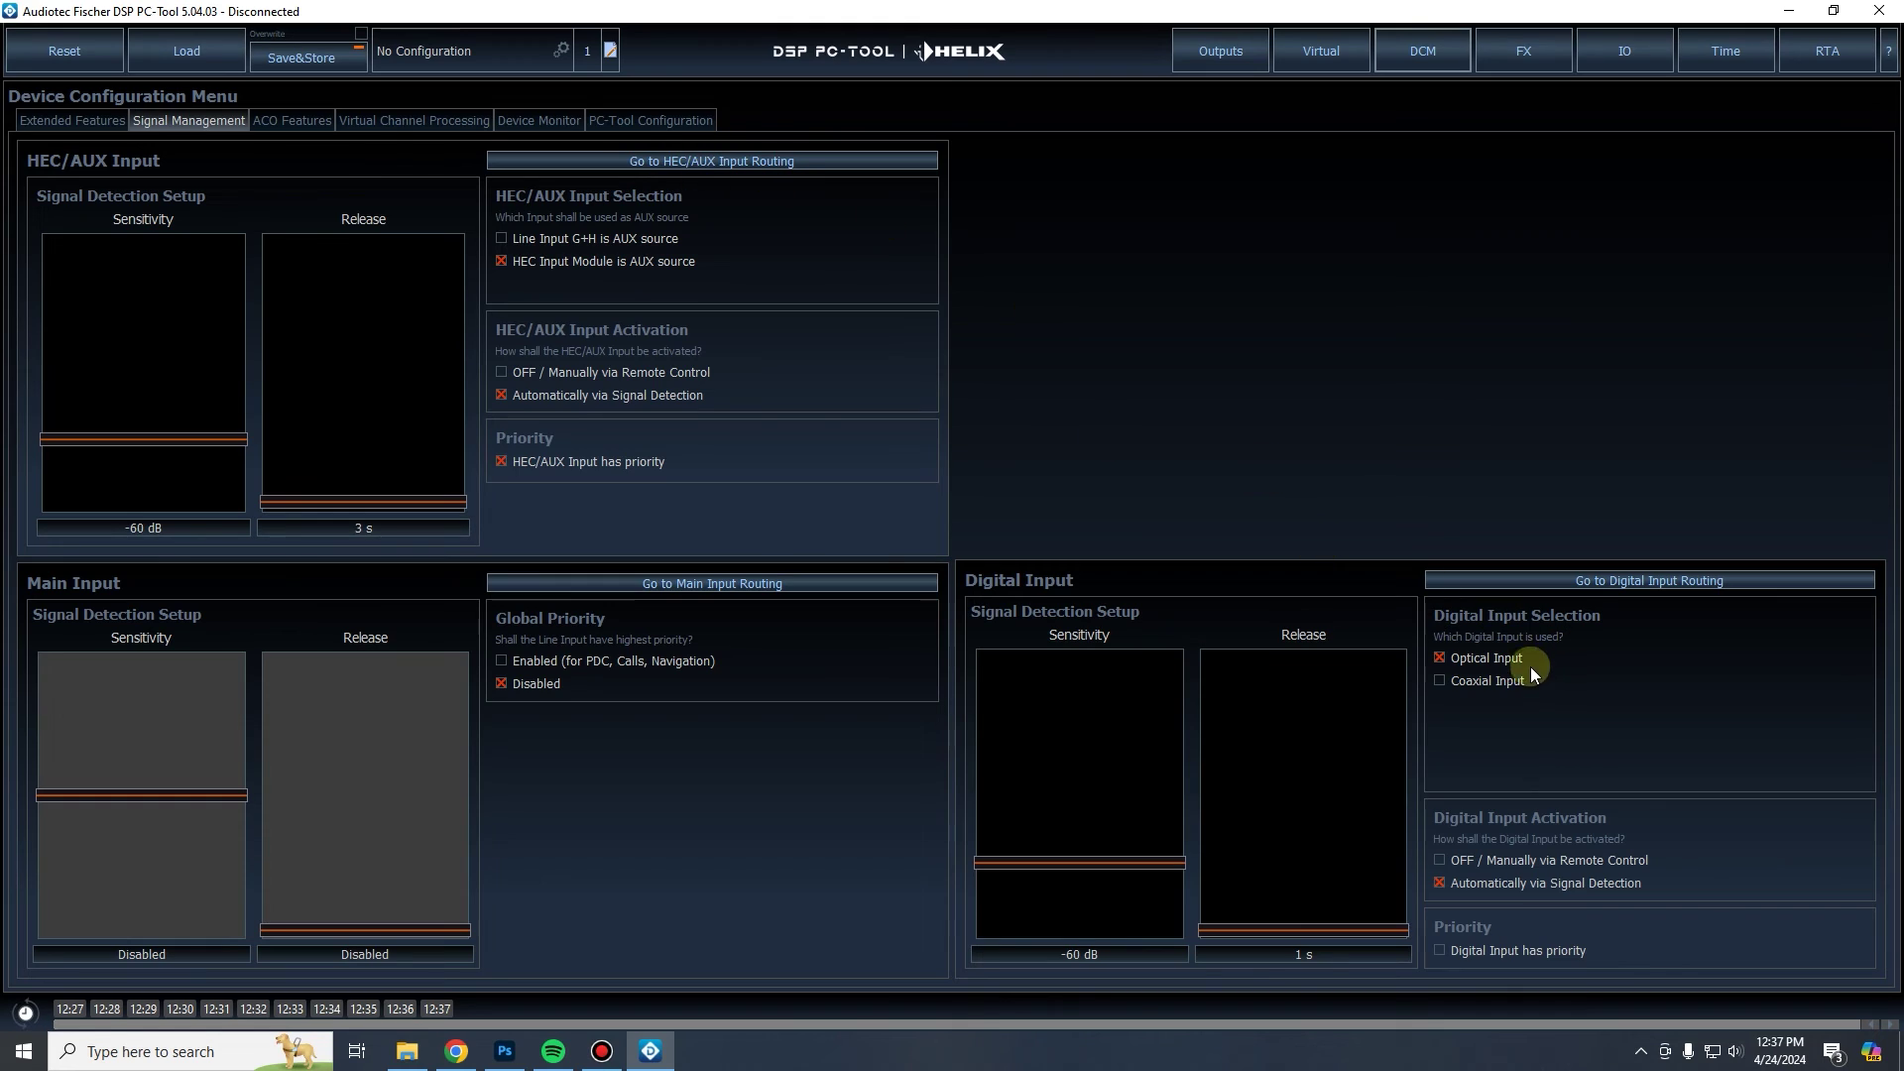
click(1450, 680)
click(76, 123)
Step: Choose CONDUCTOR as the remote, enable its Signal Input selection menu, and return to Signal Management
click(547, 162)
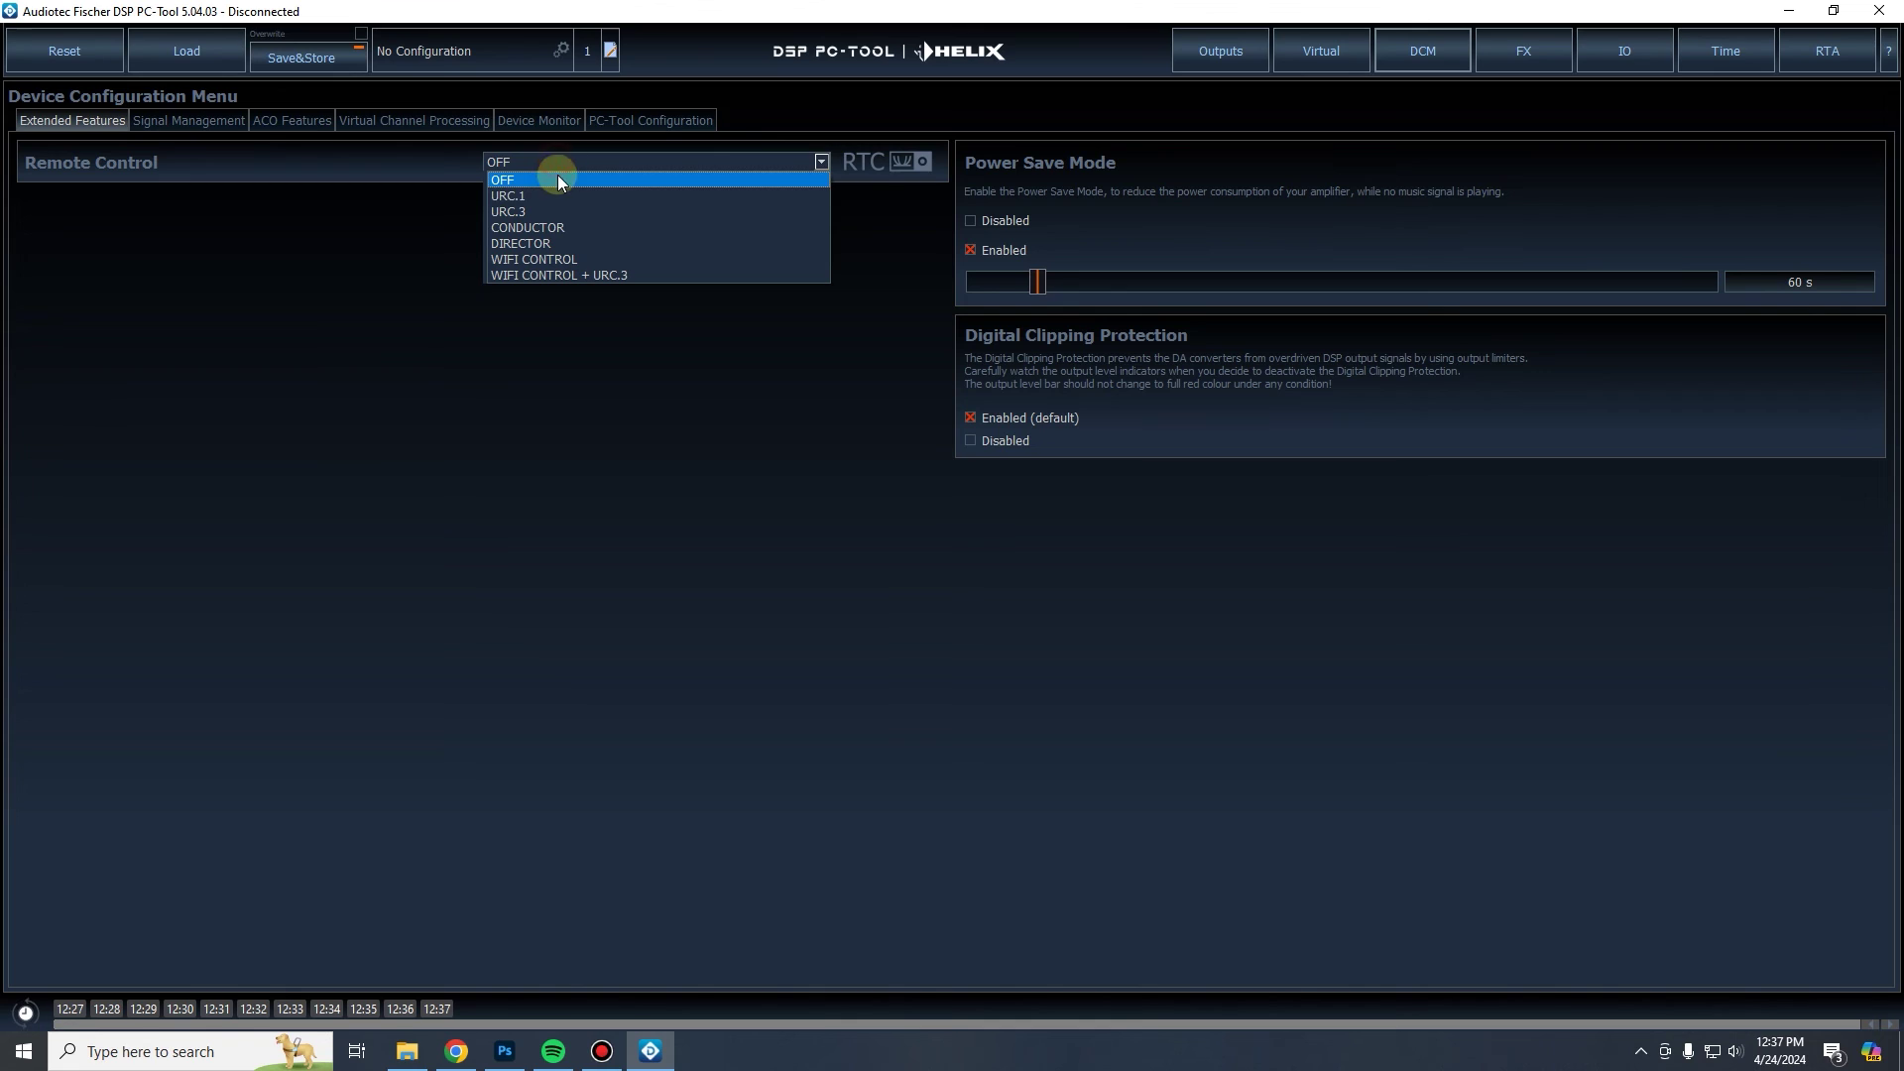
click(542, 219)
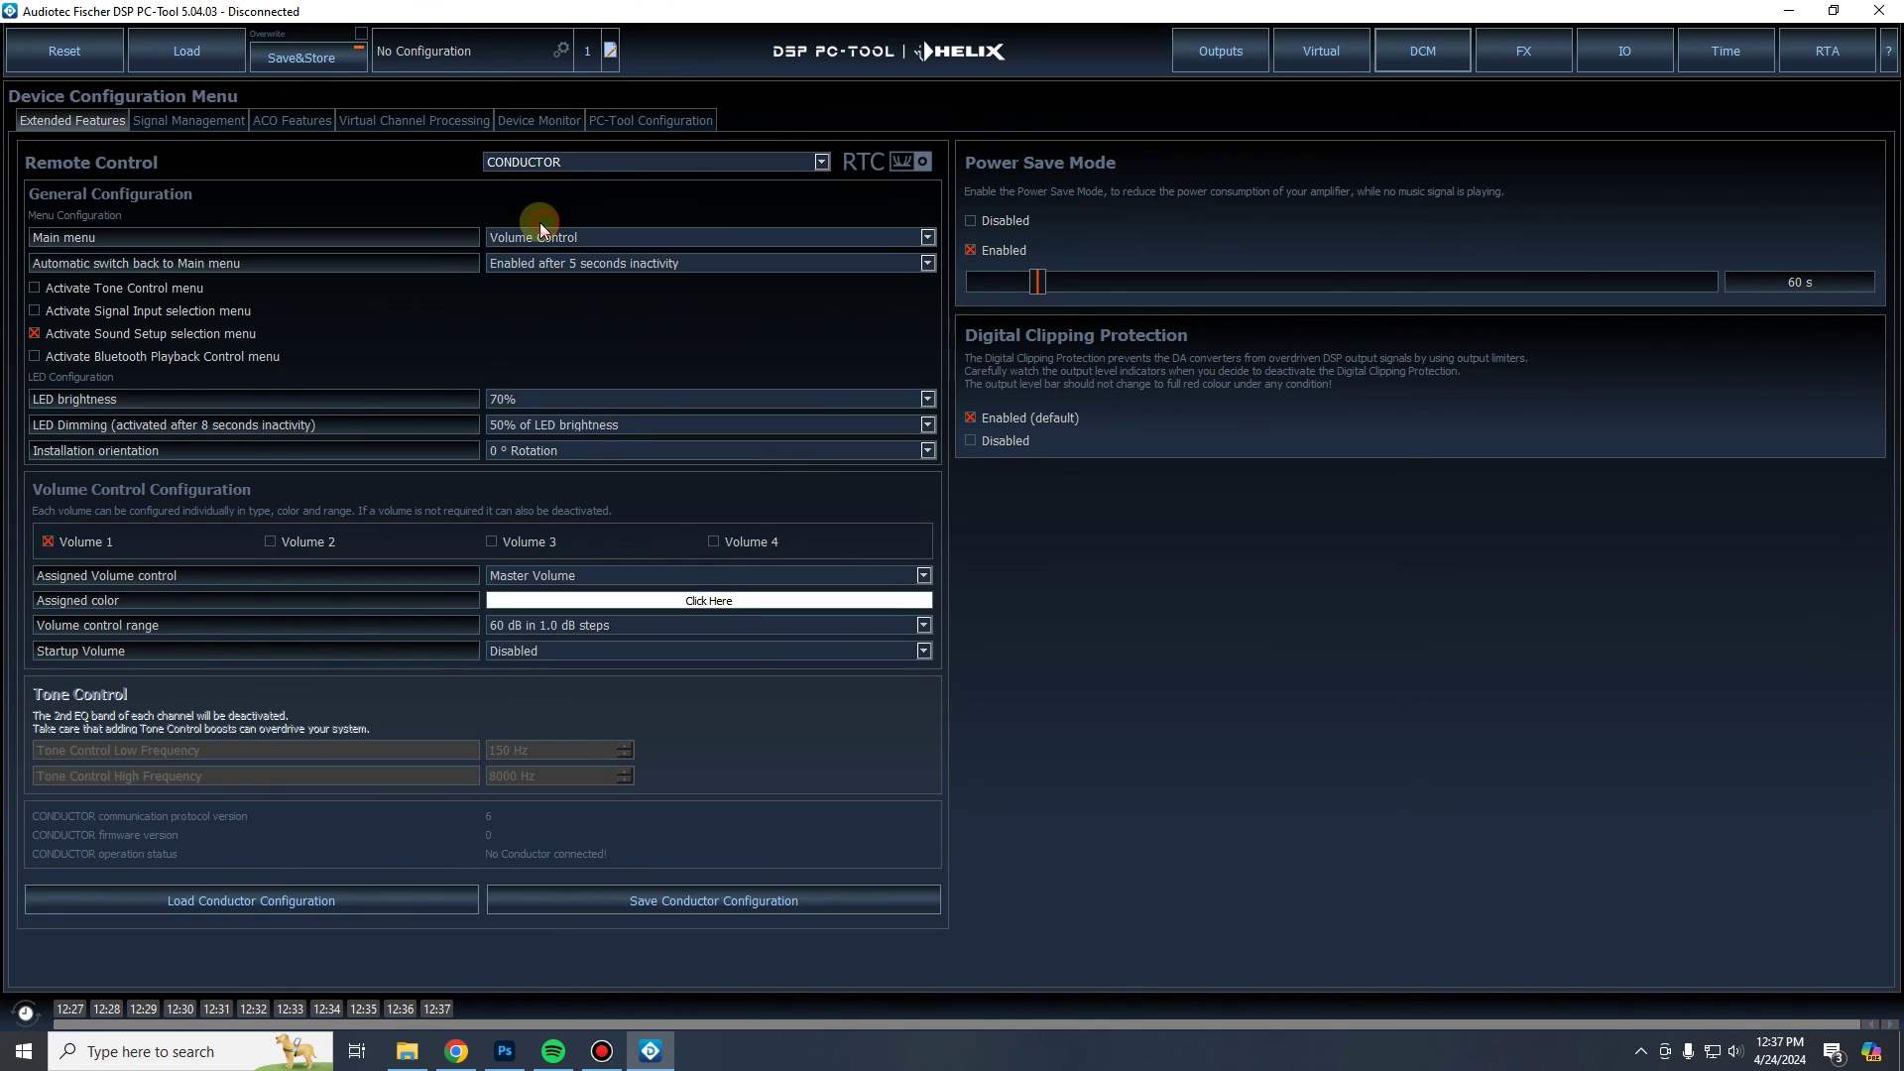
click(127, 310)
click(211, 125)
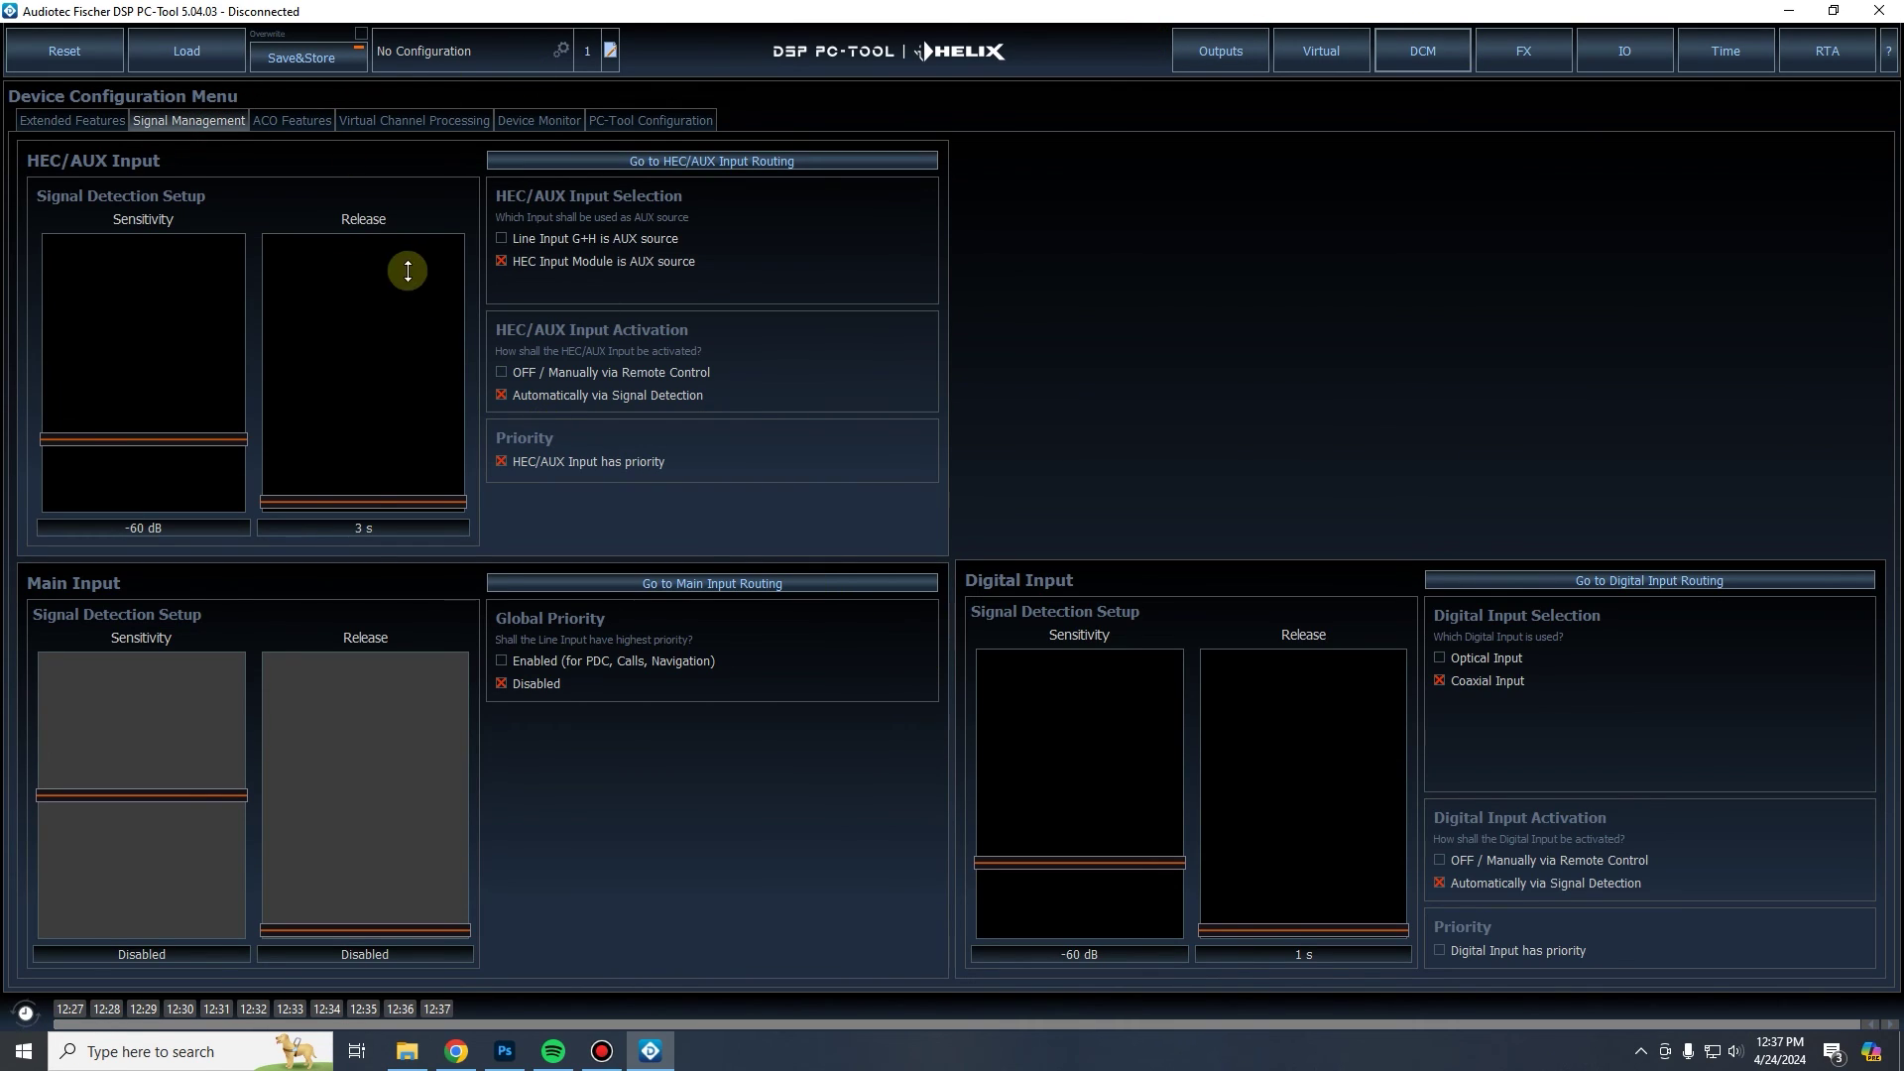